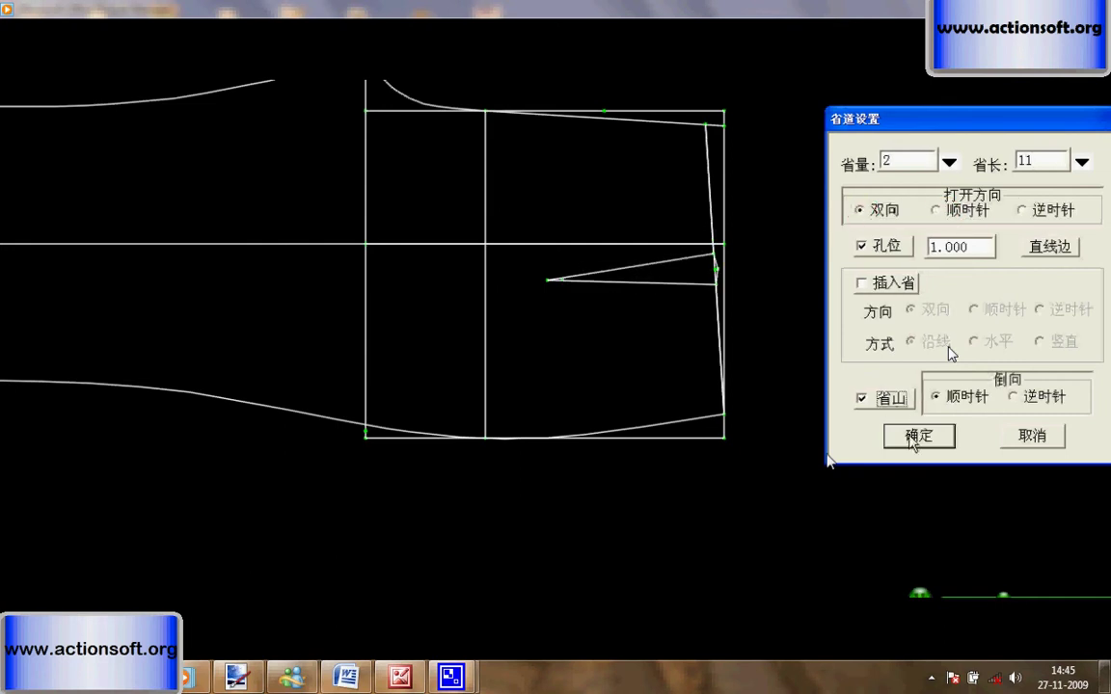
Select the side seam above and below the dart plus both dart legs, and smooth them with 接角圆顺.
scroll(714, 252, down, 2)
scroll(636, 183, up, 2)
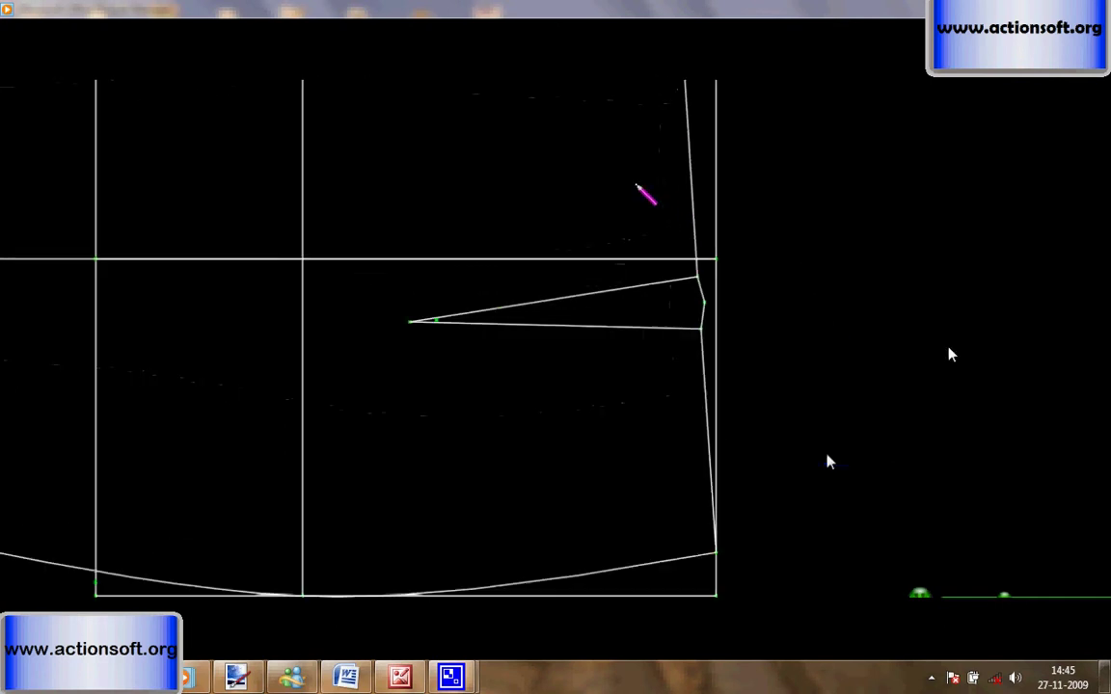
drag(627, 154, 696, 175)
click(706, 366)
click(652, 285)
click(655, 329)
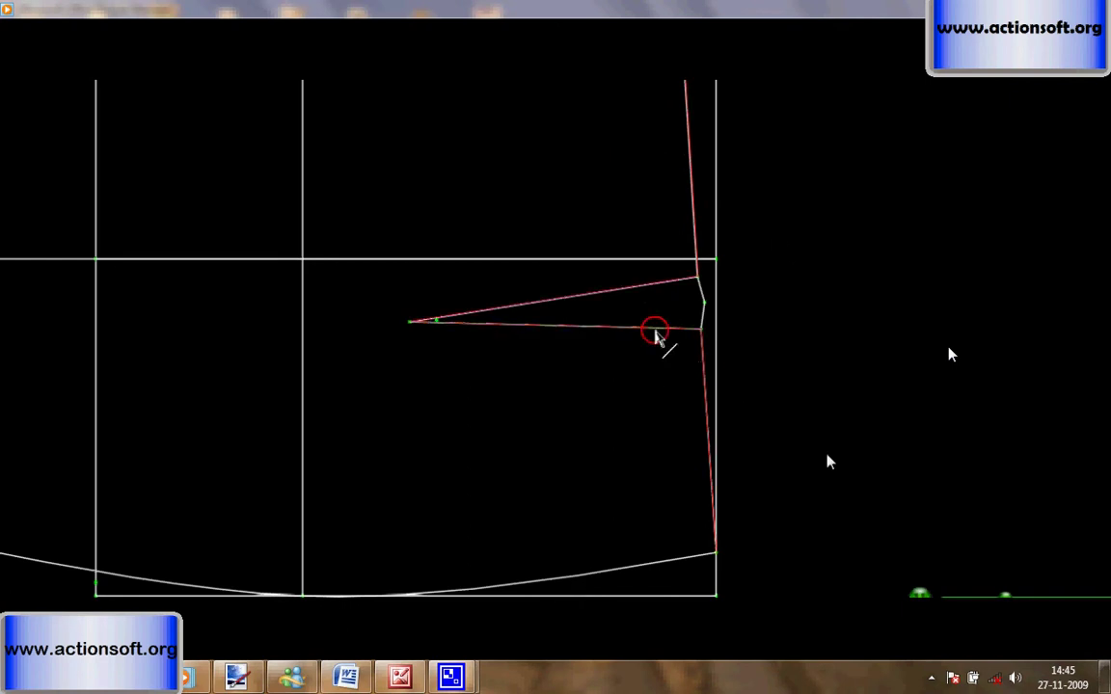
right_click(782, 381)
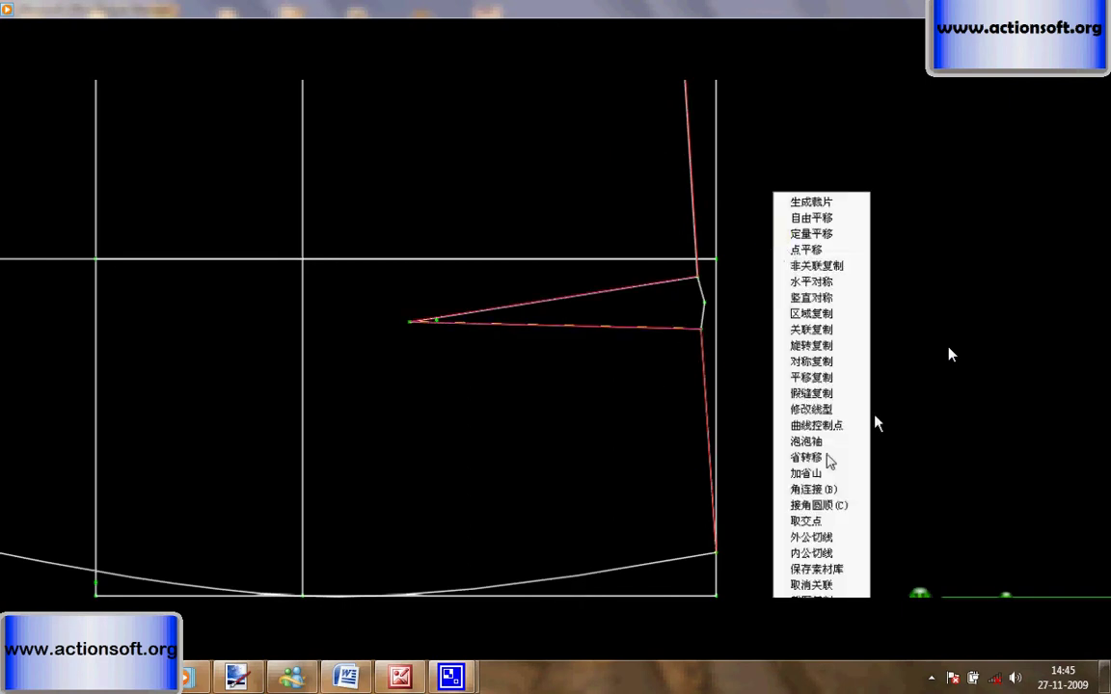
click(835, 507)
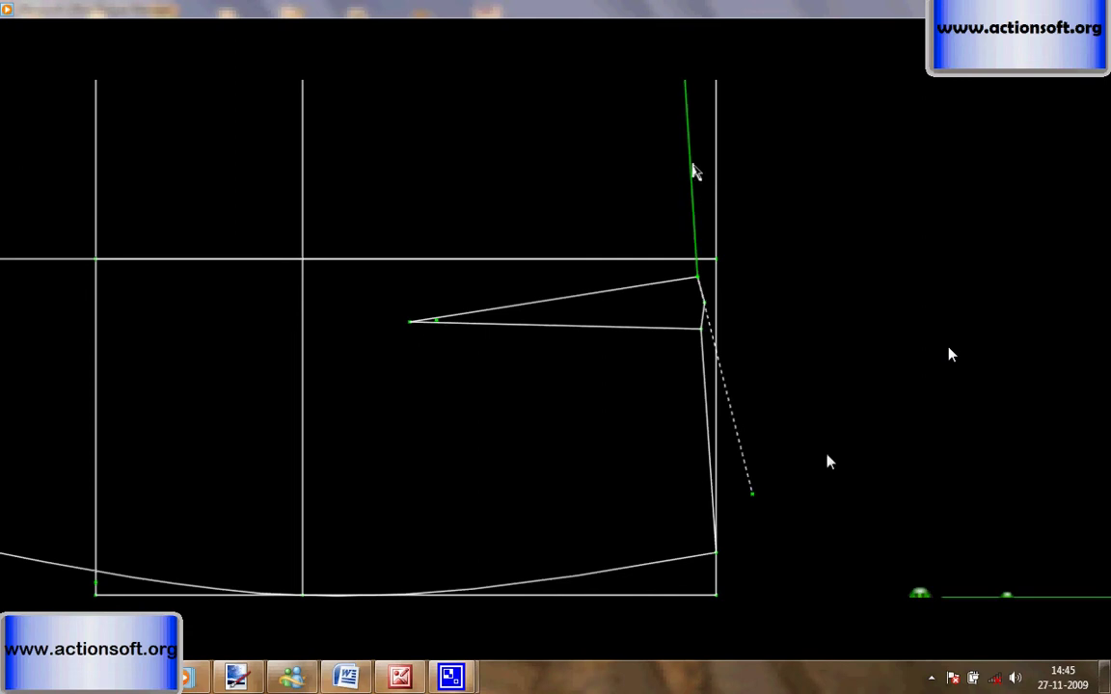
right_click(725, 391)
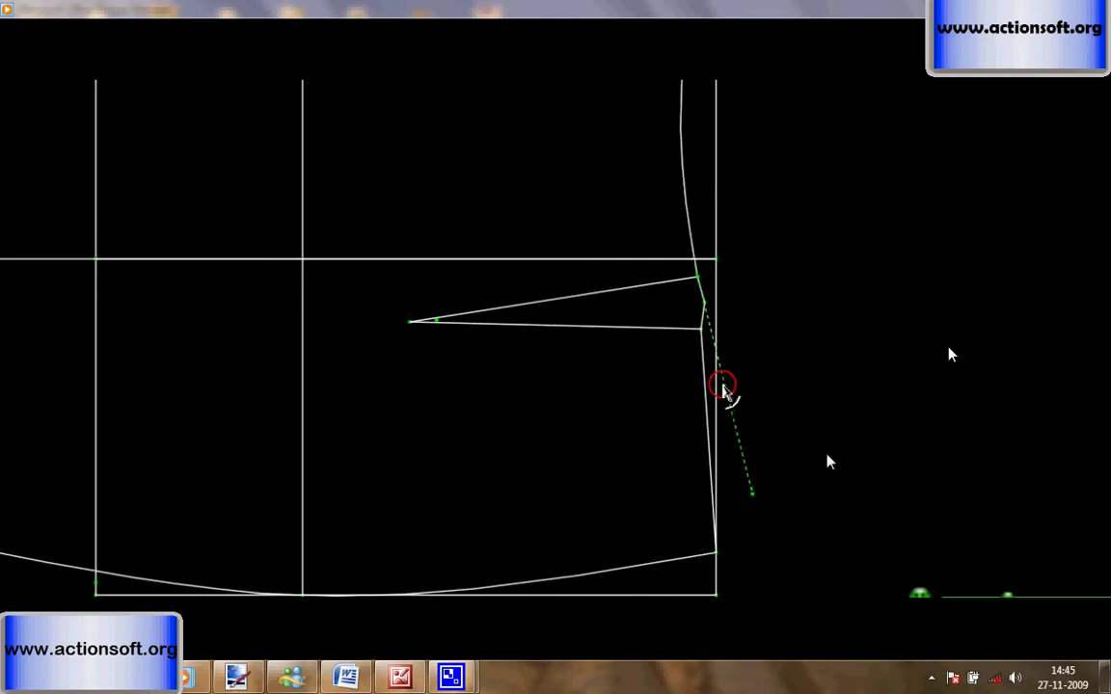
click(799, 327)
click(900, 206)
Select the trouser front's waist-to-crotch top line, side seam at the dart, bottom curve and lower leg line.
scroll(923, 240, down, 5)
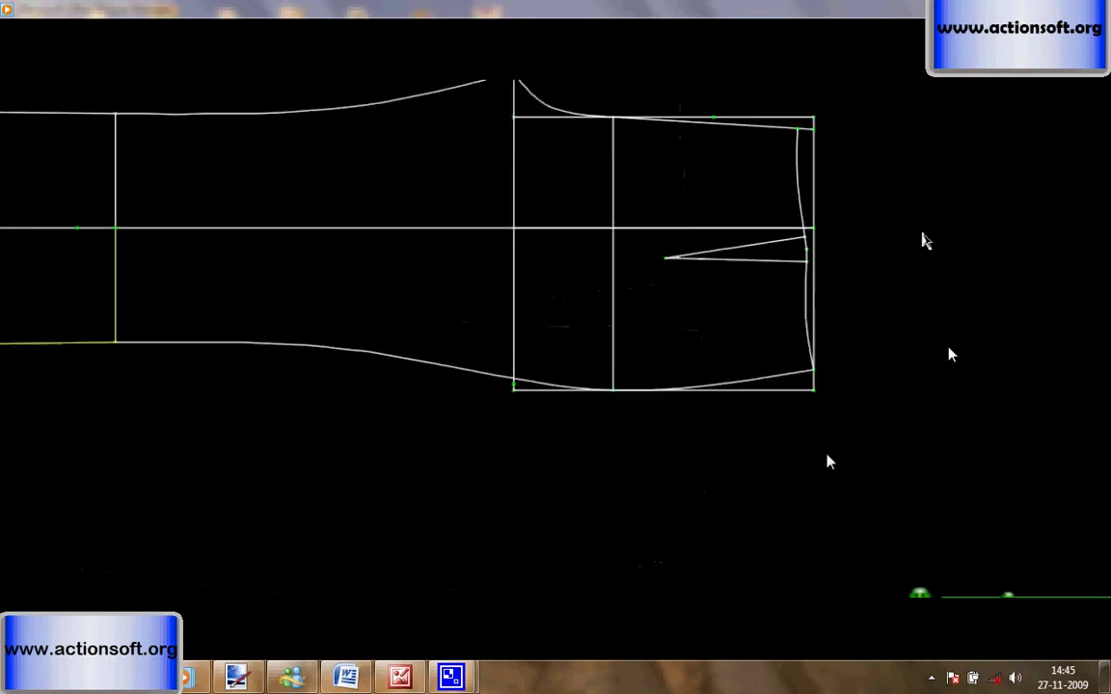
click(607, 159)
scroll(686, 169, up, 5)
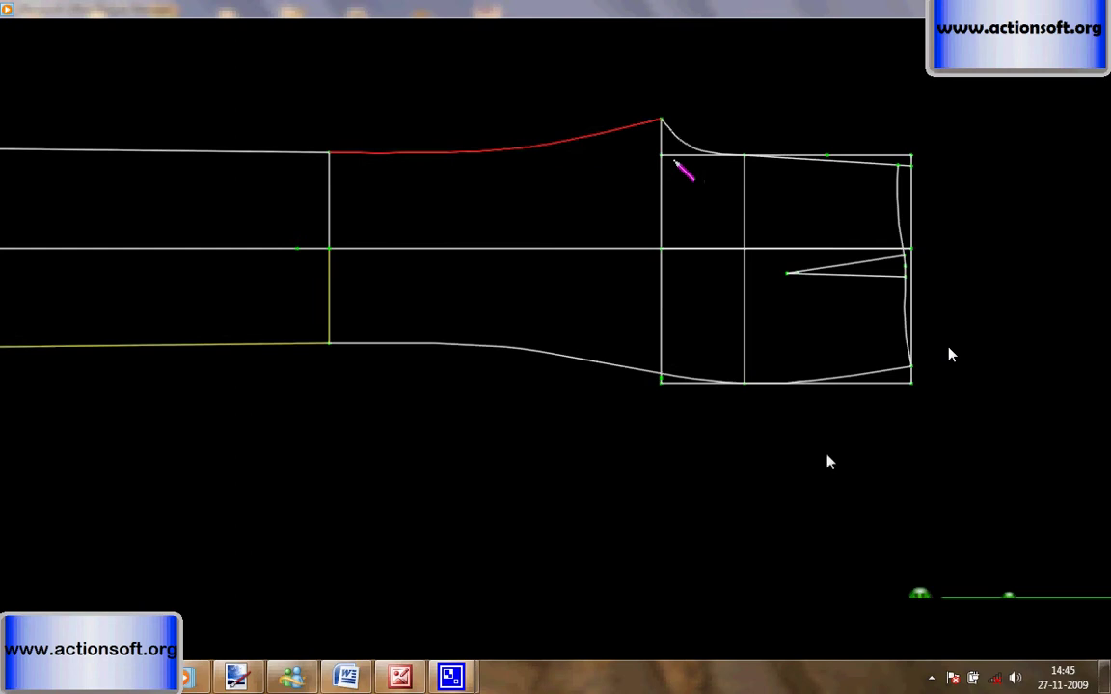
scroll(637, 165, down, 3)
scroll(675, 172, up, 5)
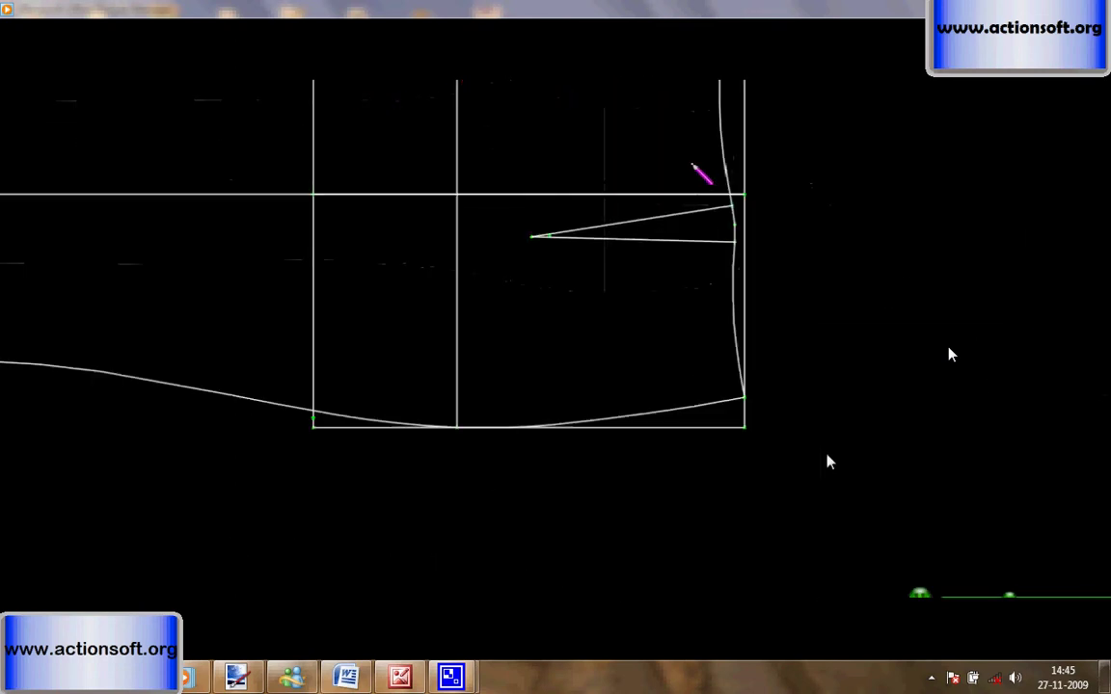
scroll(754, 253, up, 2)
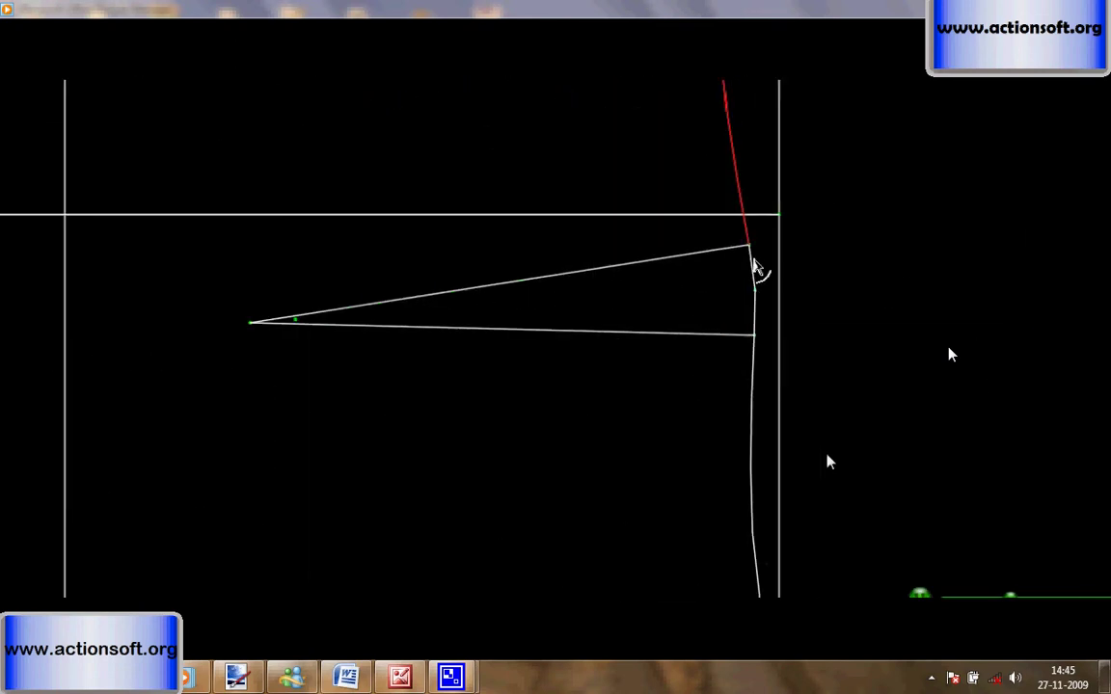
click(755, 319)
scroll(829, 426, down, 1)
scroll(800, 442, down, 1)
click(760, 456)
scroll(920, 270, down, 2)
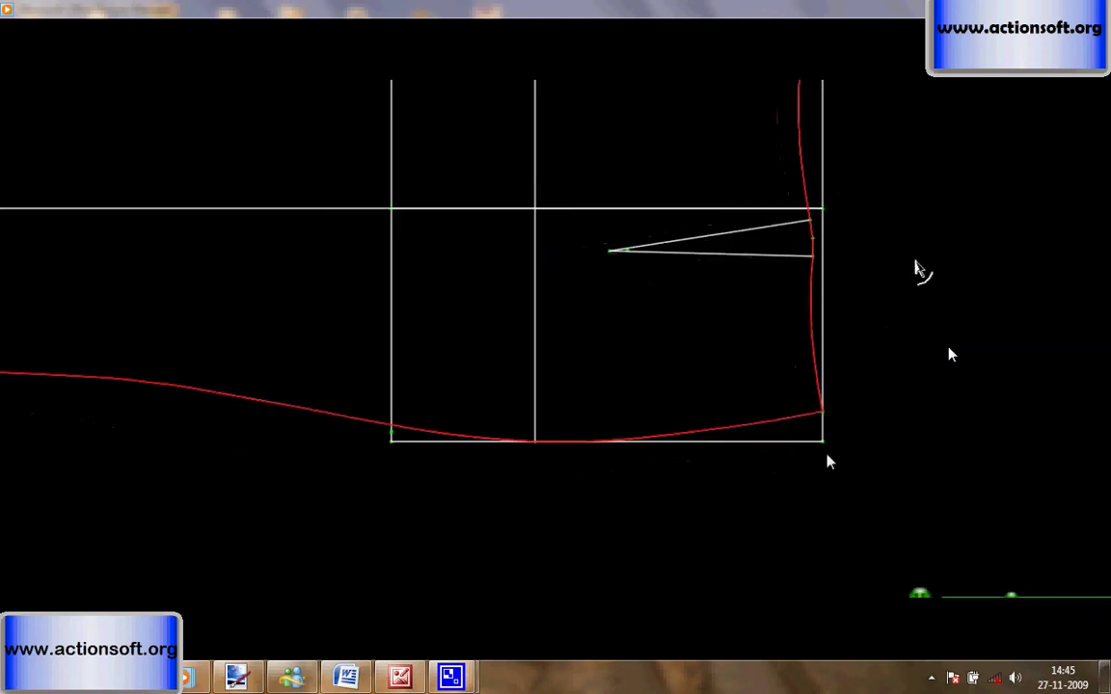
scroll(941, 289, down, 2)
click(536, 299)
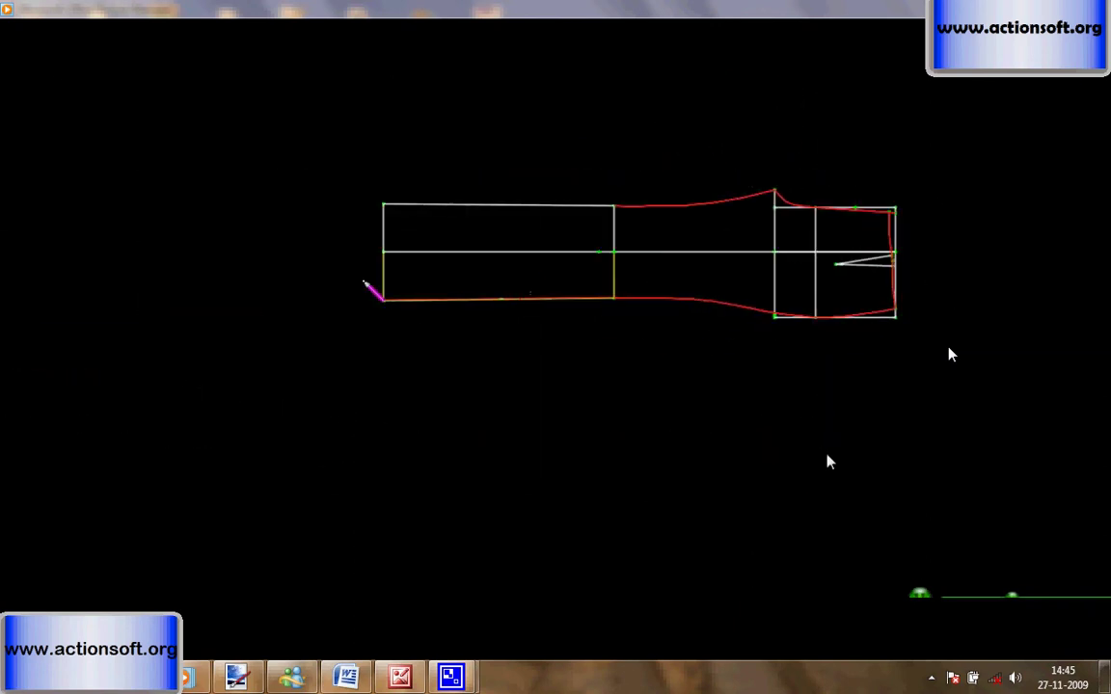
Add the upper leg line and start 生成裁片, including the dart legs in the piece.
click(488, 205)
right_click(489, 203)
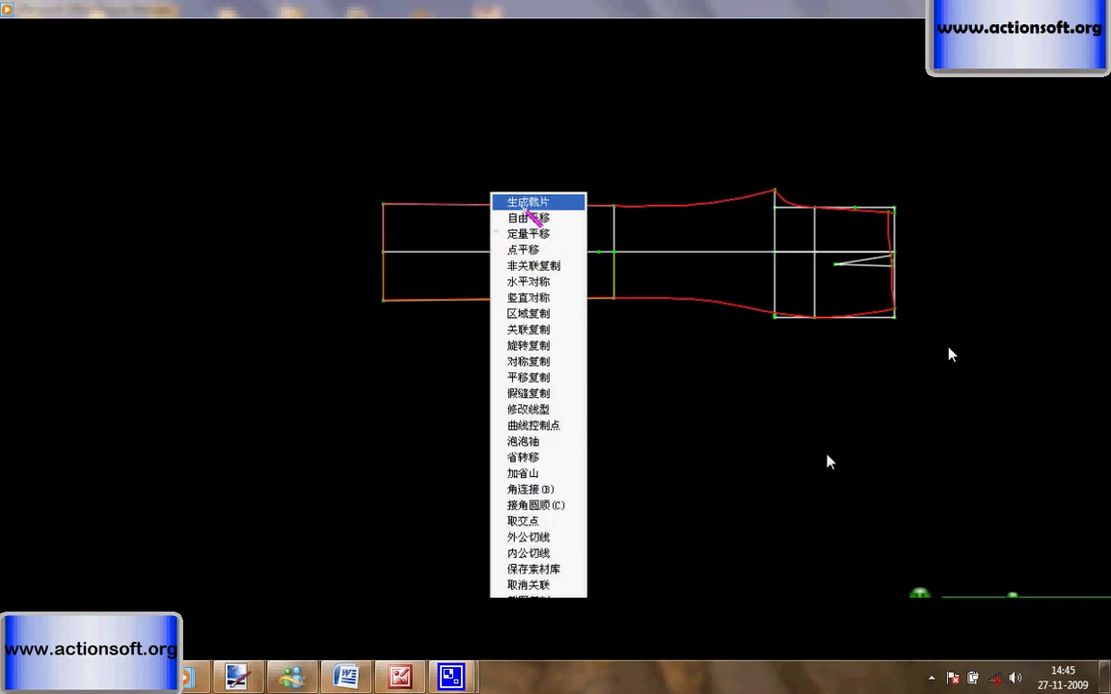
click(536, 199)
scroll(972, 289, up, 3)
click(798, 210)
Create the cut piece named 前片 with 1.000 seam allowance and horizontal grainline.
right_click(847, 160)
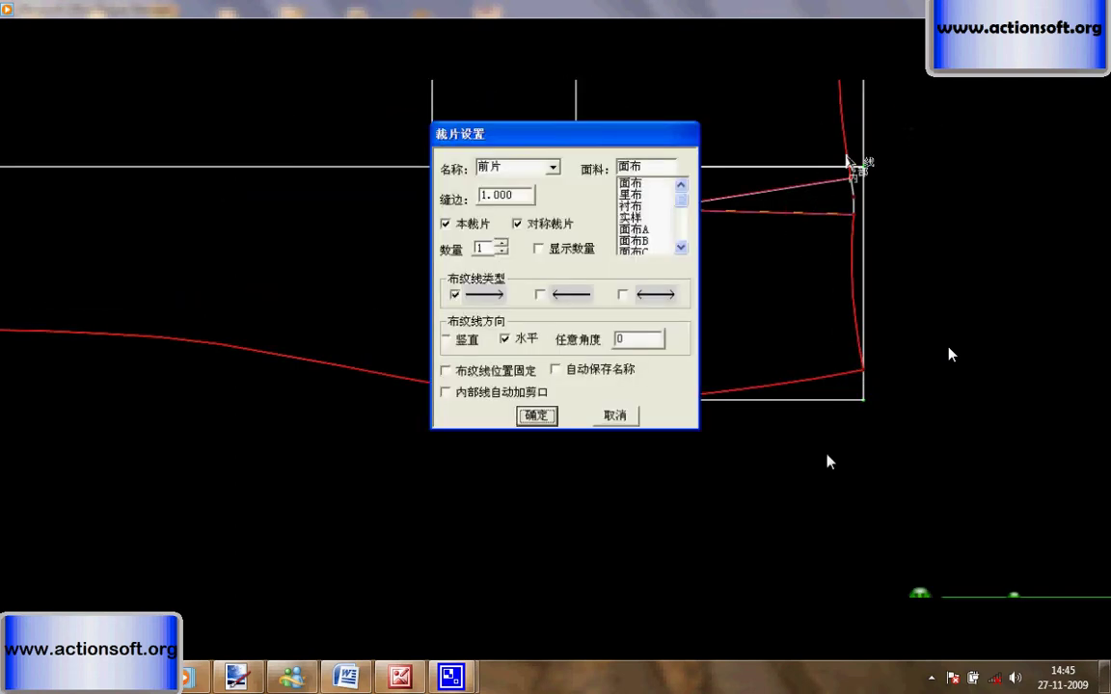
click(552, 166)
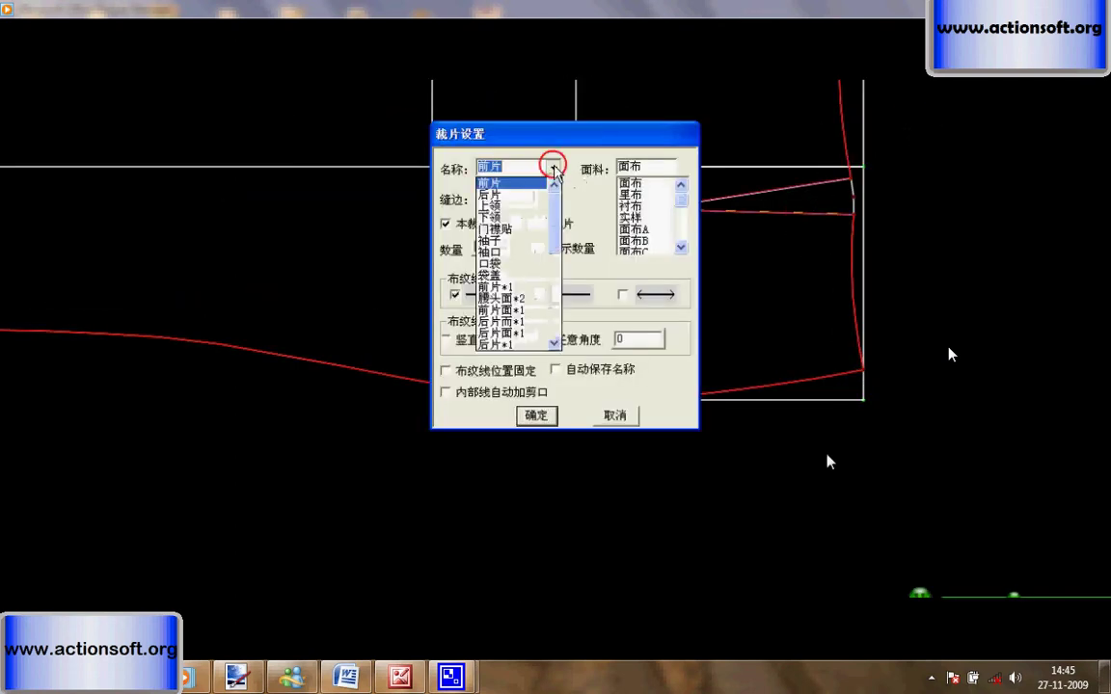
click(509, 187)
click(533, 416)
click(424, 425)
scroll(578, 289, down, 1)
scroll(806, 243, down, 1)
scroll(578, 260, up, 2)
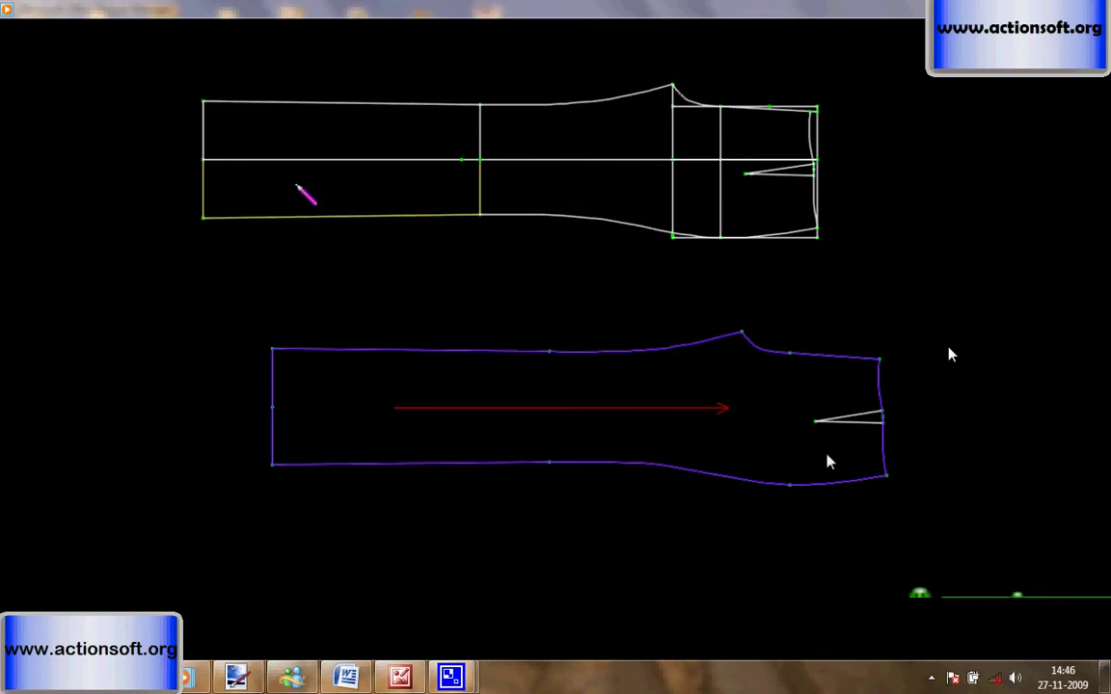
drag(206, 103, 253, 82)
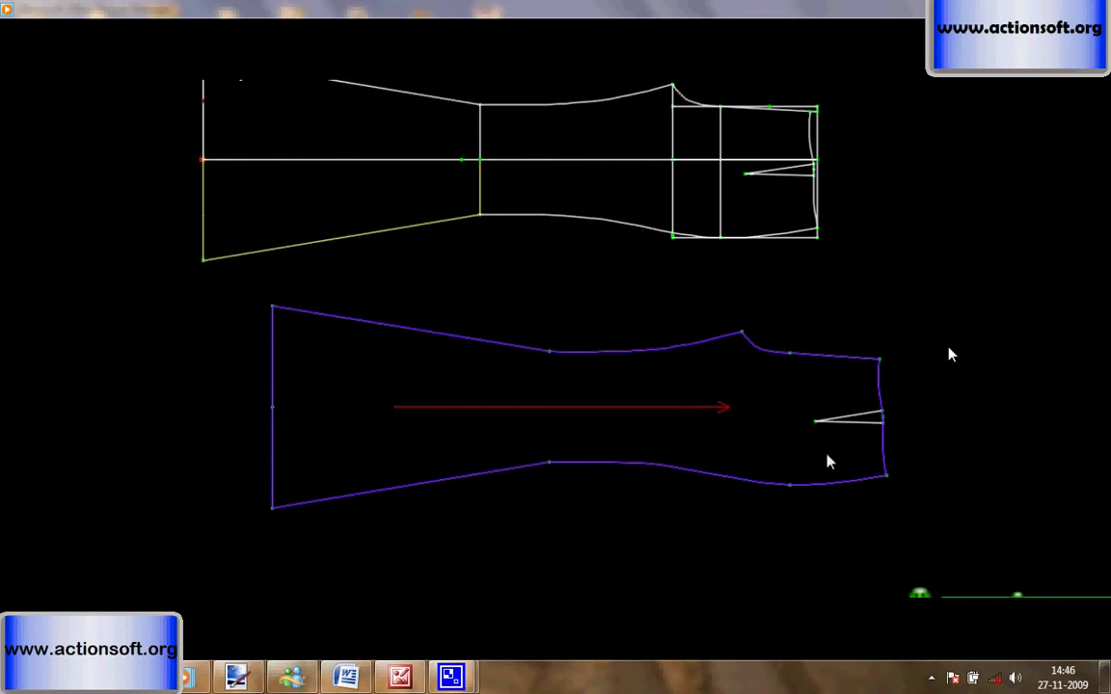
key(ctrl+z)
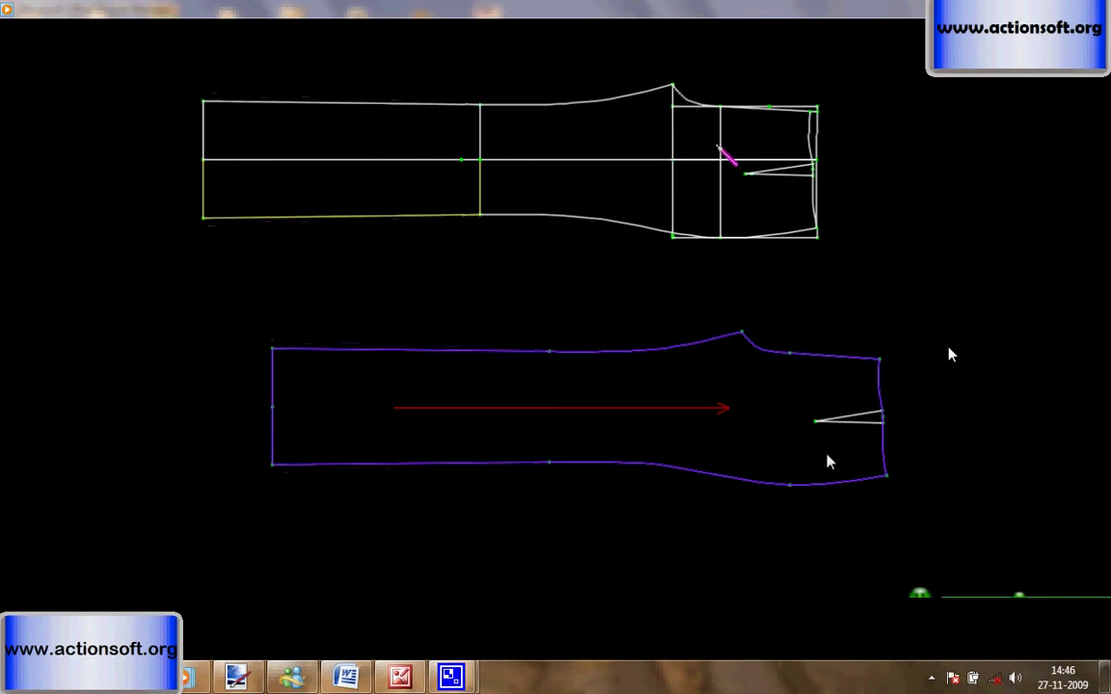
scroll(726, 153, down, 1)
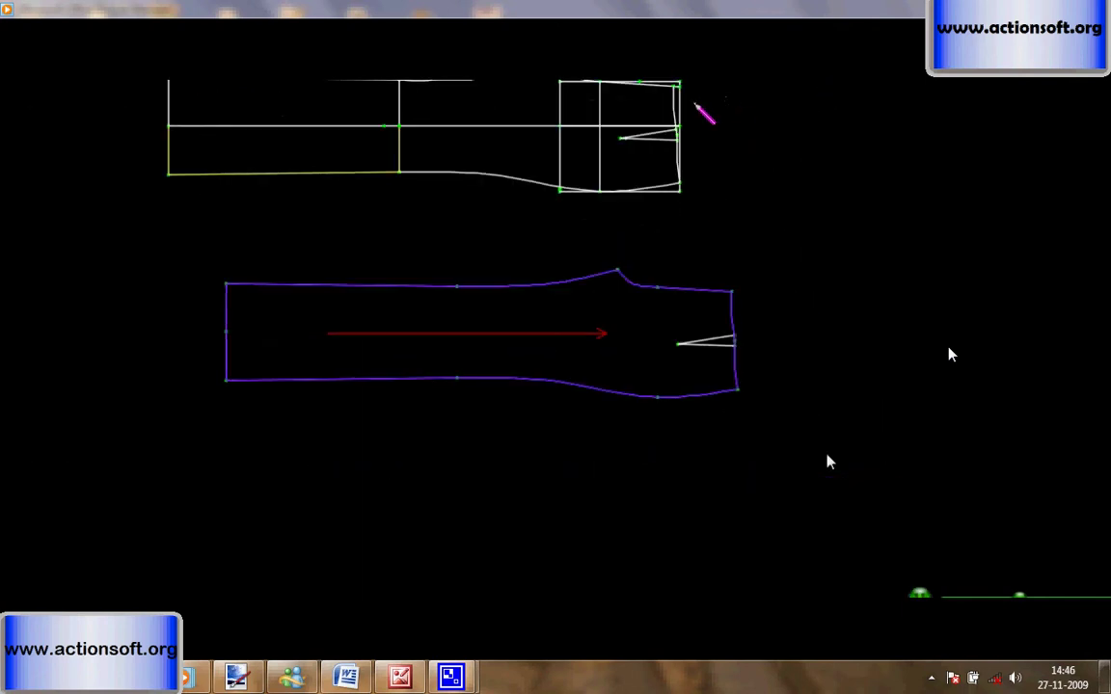
Pick up the dart and side point to shift them for the back draft.
click(574, 89)
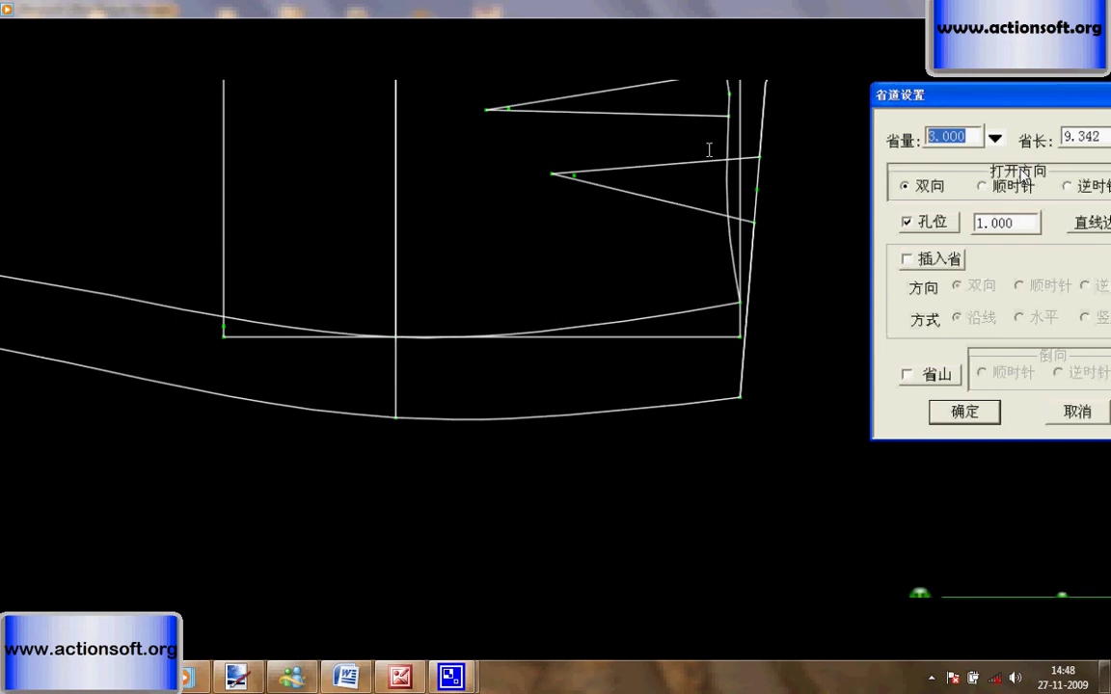
Finish the second dart's settings with values 2 and 9, add a dart fold and confirm.
text(2)
click(1104, 138)
text(9)
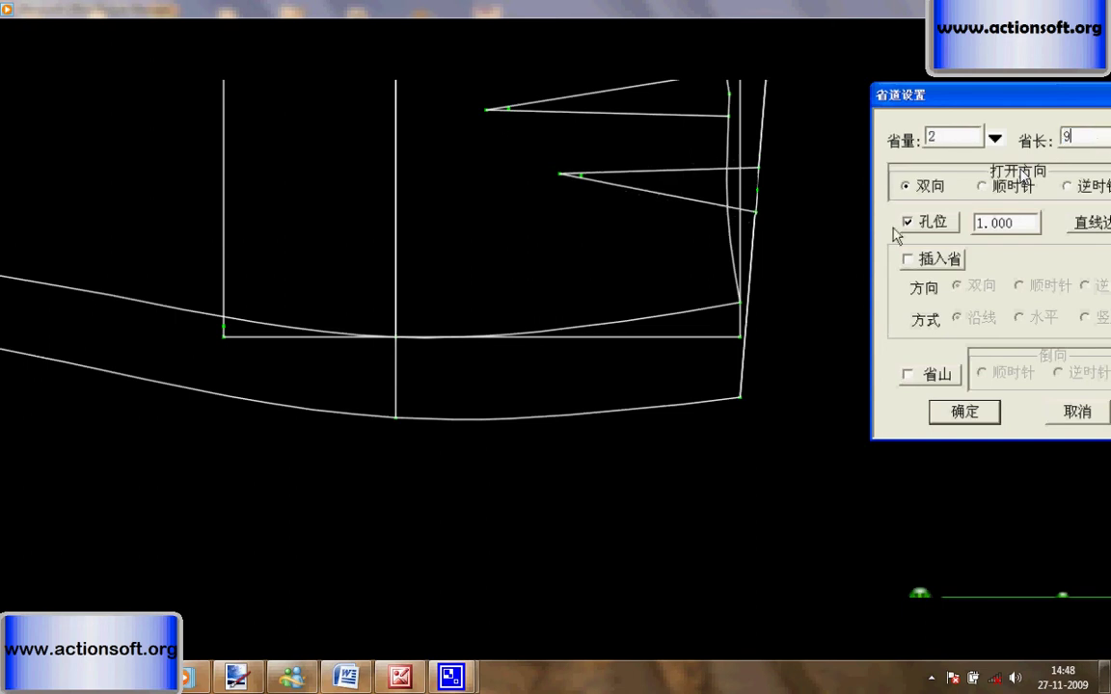
click(910, 374)
click(964, 412)
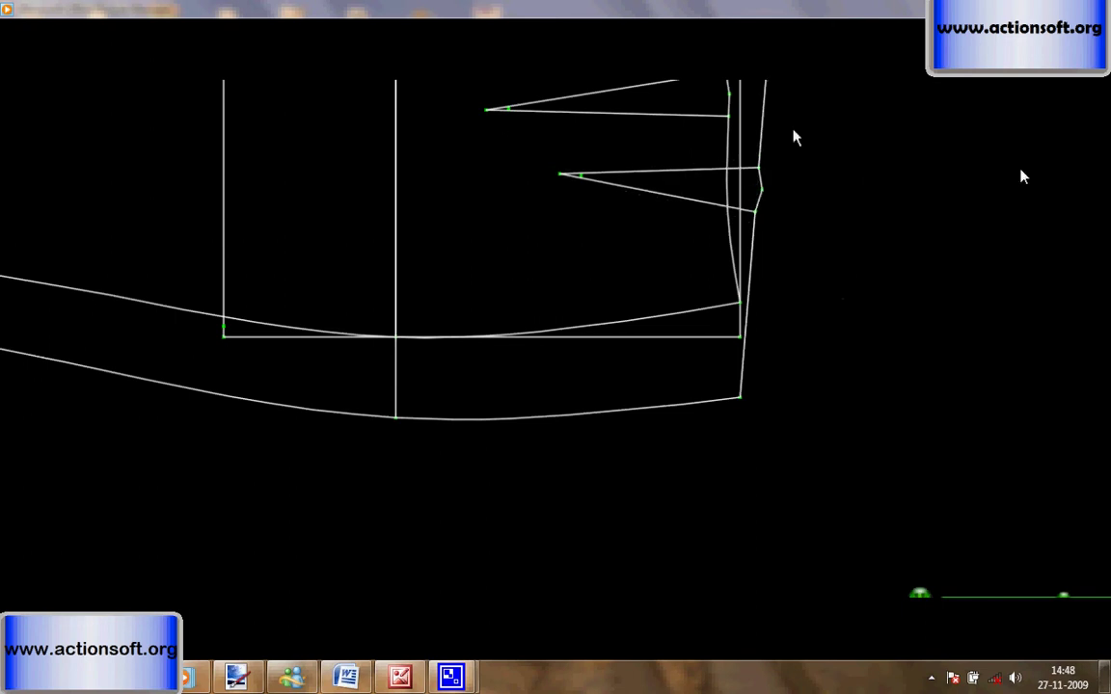
Smooth the back side seam across the dart corner.
scroll(783, 304, up, 2)
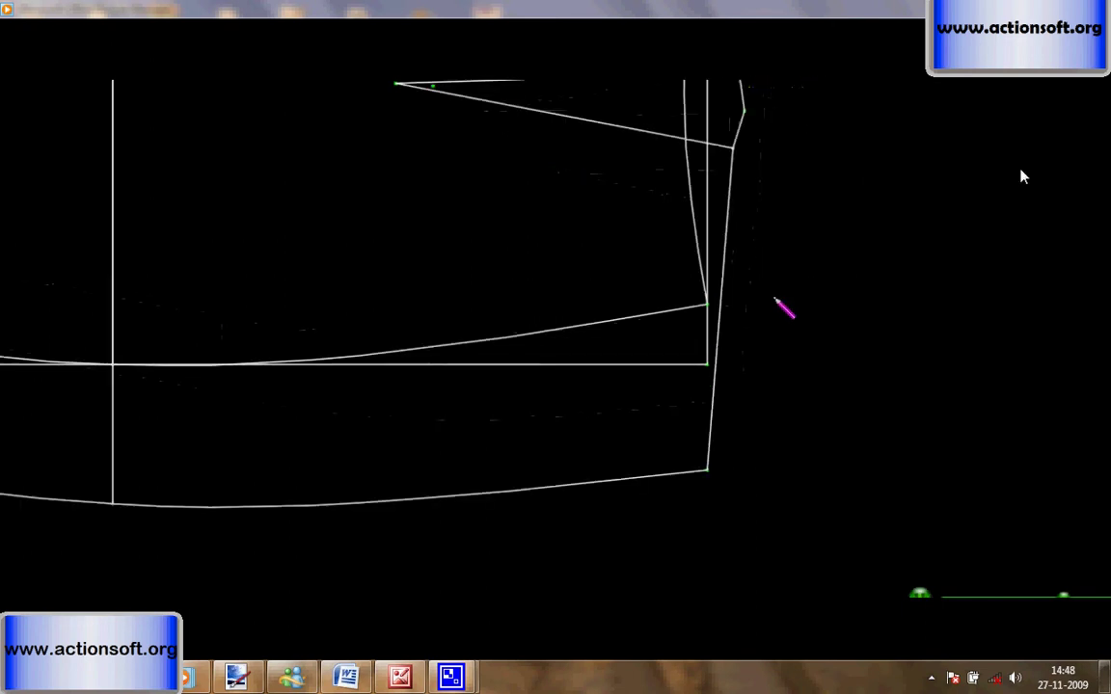
click(725, 247)
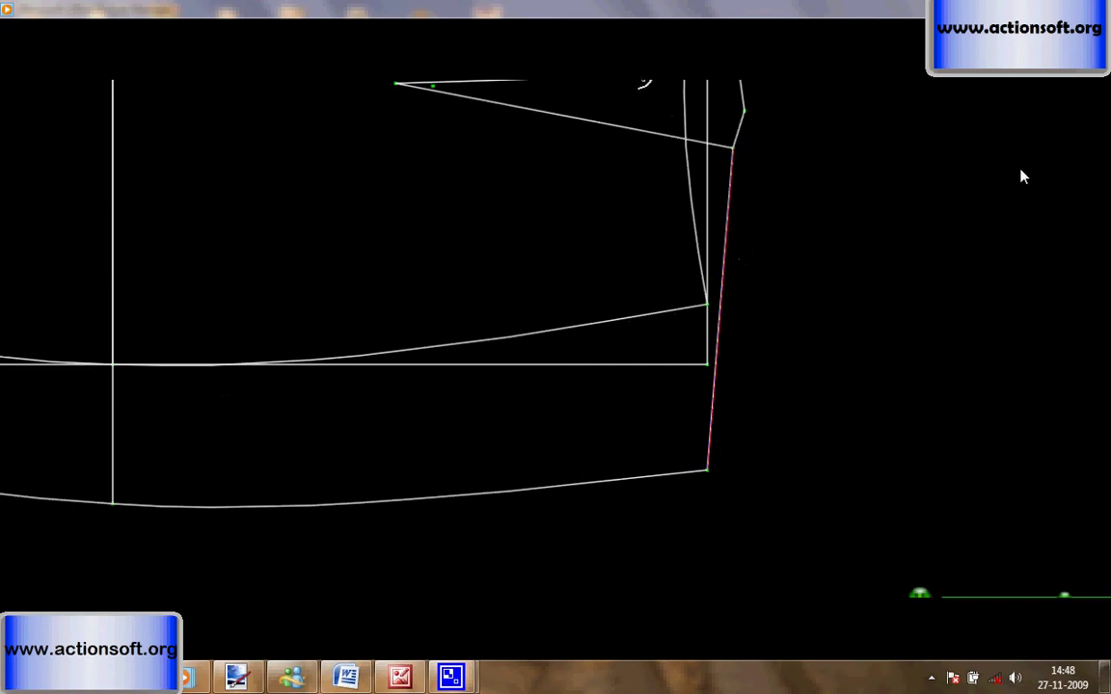
right_click(629, 144)
click(689, 461)
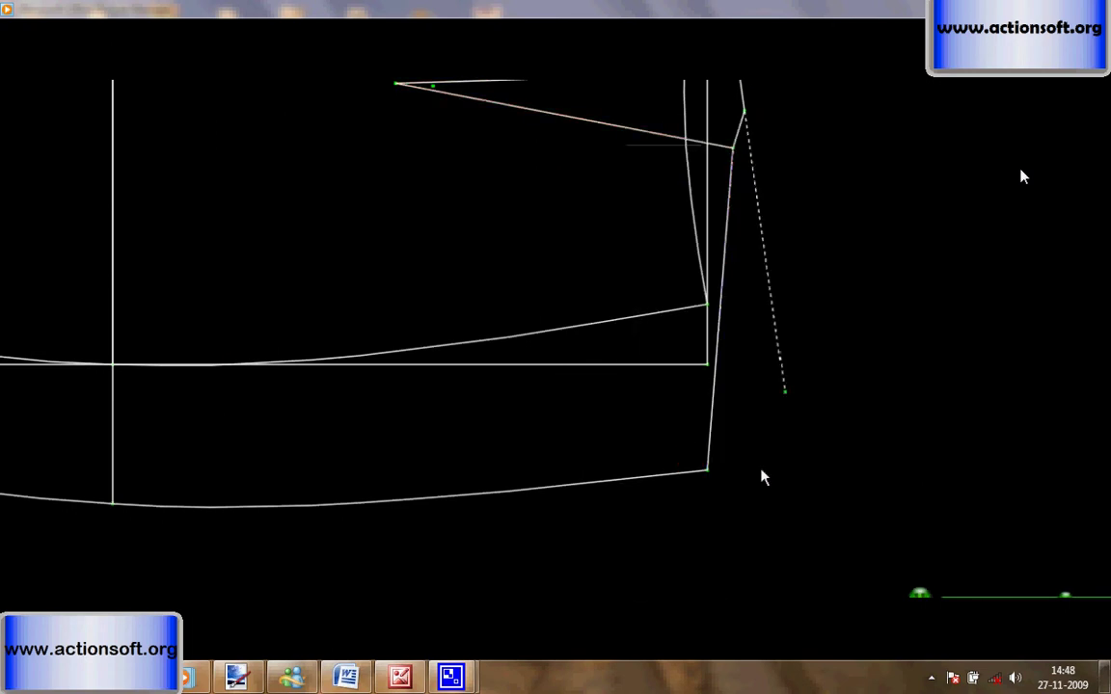
Pick the back side seam, dashed offset line, waist curve and the lines adjoining it.
scroll(761, 473, down, 2)
click(720, 141)
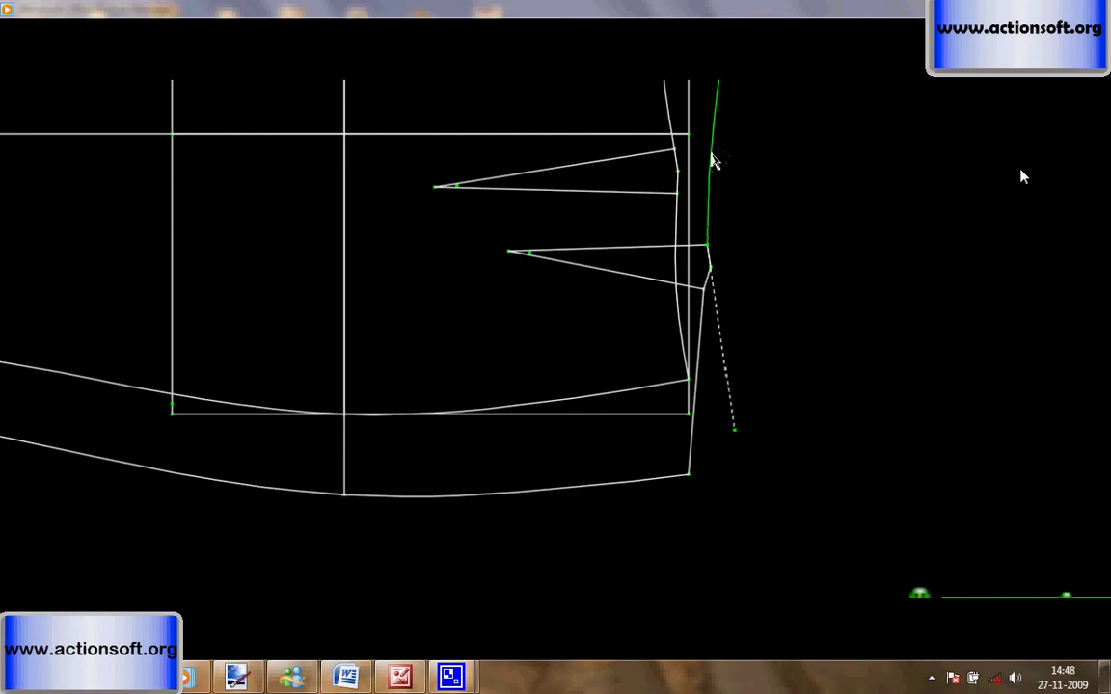
click(720, 348)
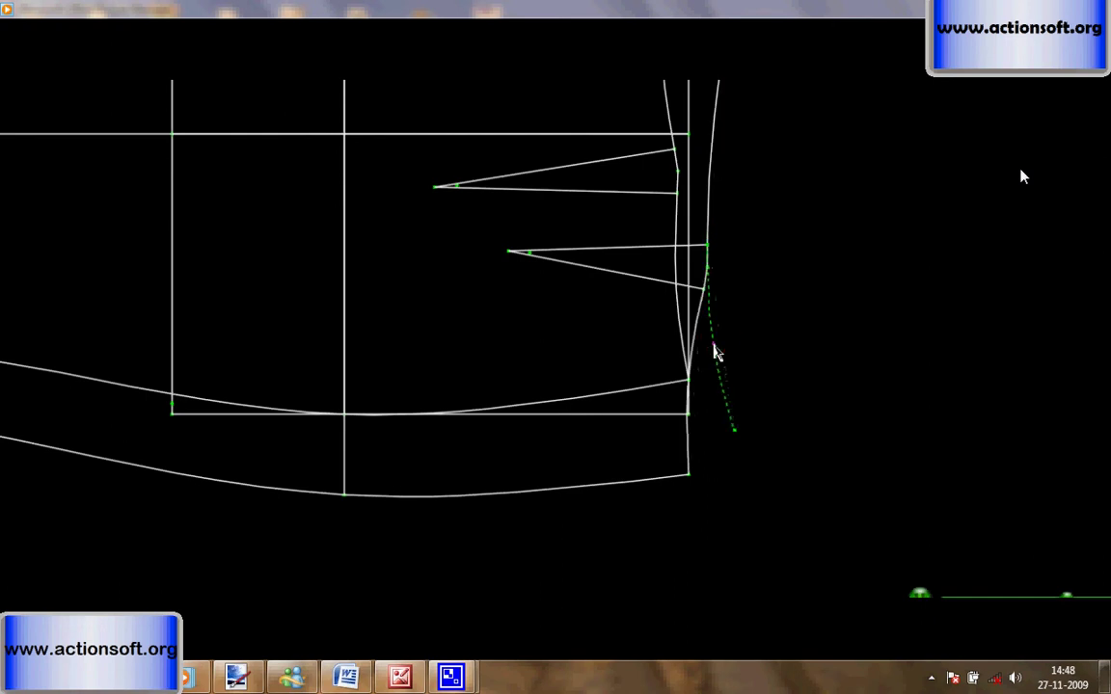
scroll(876, 318, down, 1)
scroll(875, 320, down, 2)
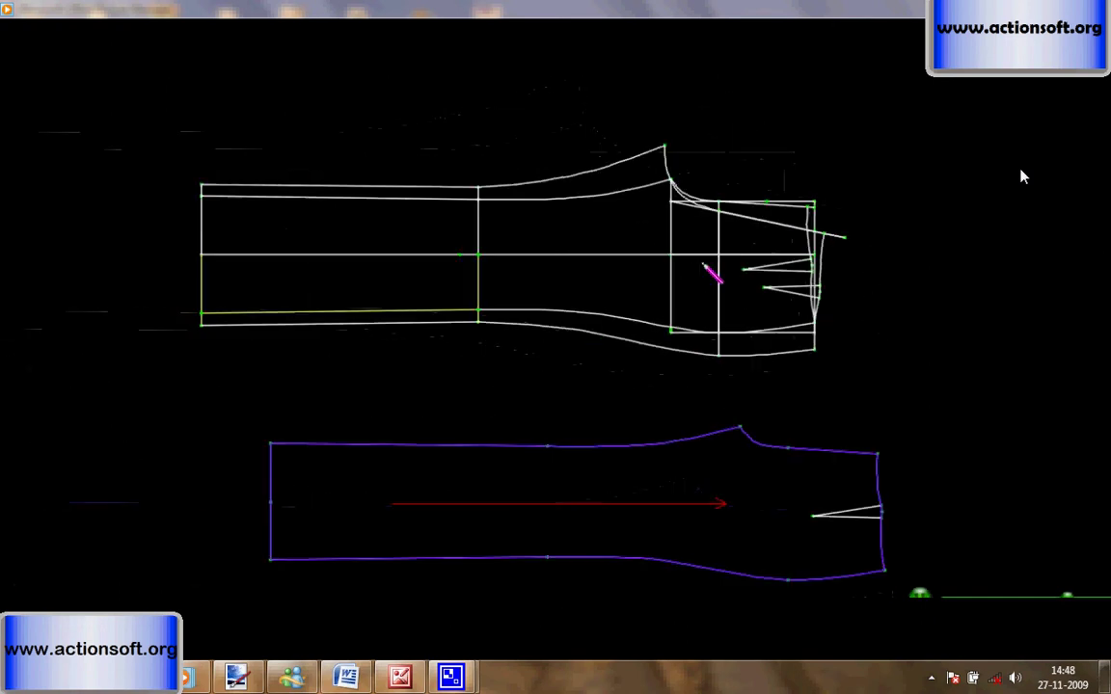
click(598, 125)
click(648, 109)
right_click(648, 109)
Pick the back piece's side edge, side seam, hem and left edge to complete the outline.
scroll(677, 117, up, 5)
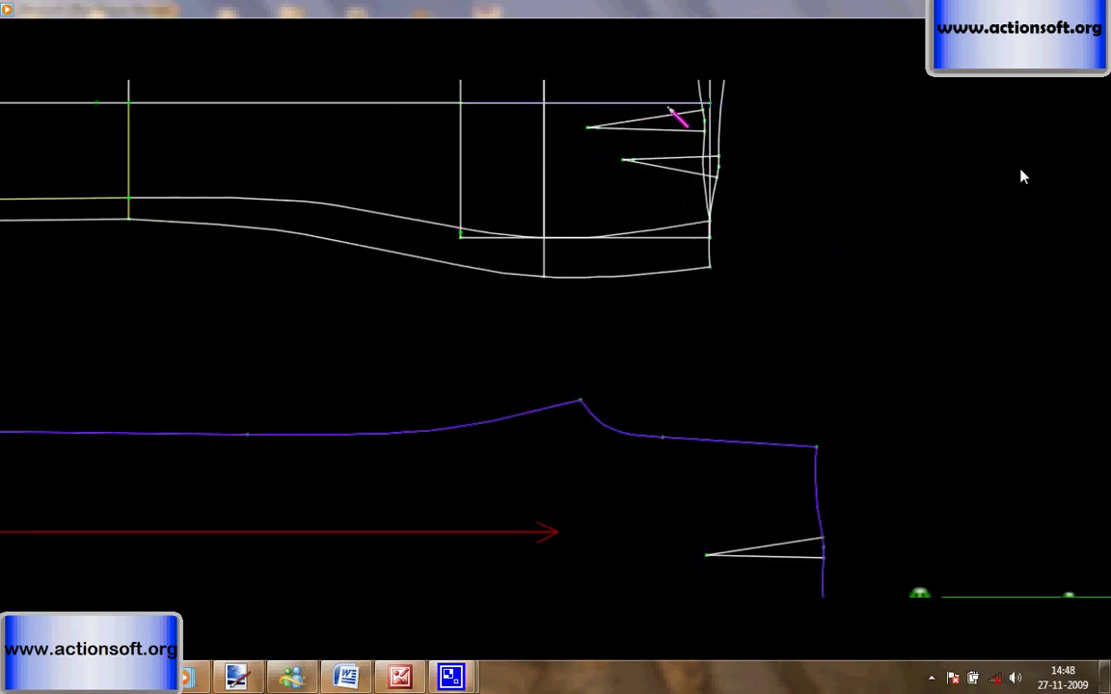
click(767, 113)
scroll(784, 199, up, 3)
click(736, 181)
click(725, 229)
click(638, 569)
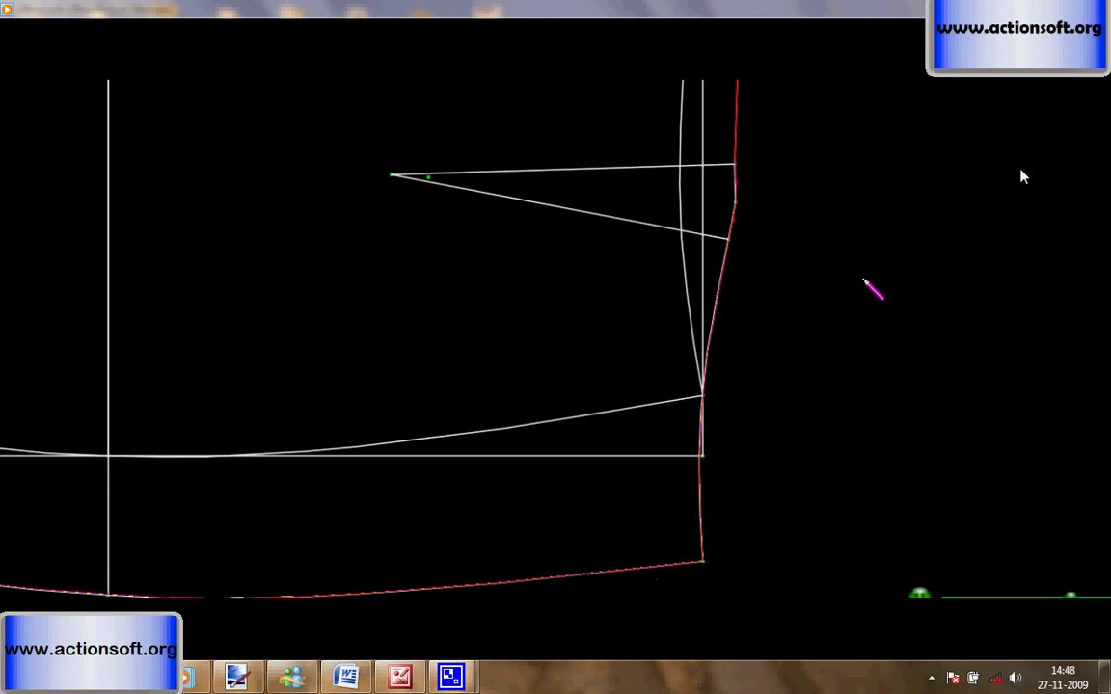
scroll(934, 292, down, 4)
scroll(357, 241, up, 3)
click(381, 203)
right_click(562, 79)
click(588, 76)
scroll(194, 75, down, 3)
scroll(860, 199, up, 3)
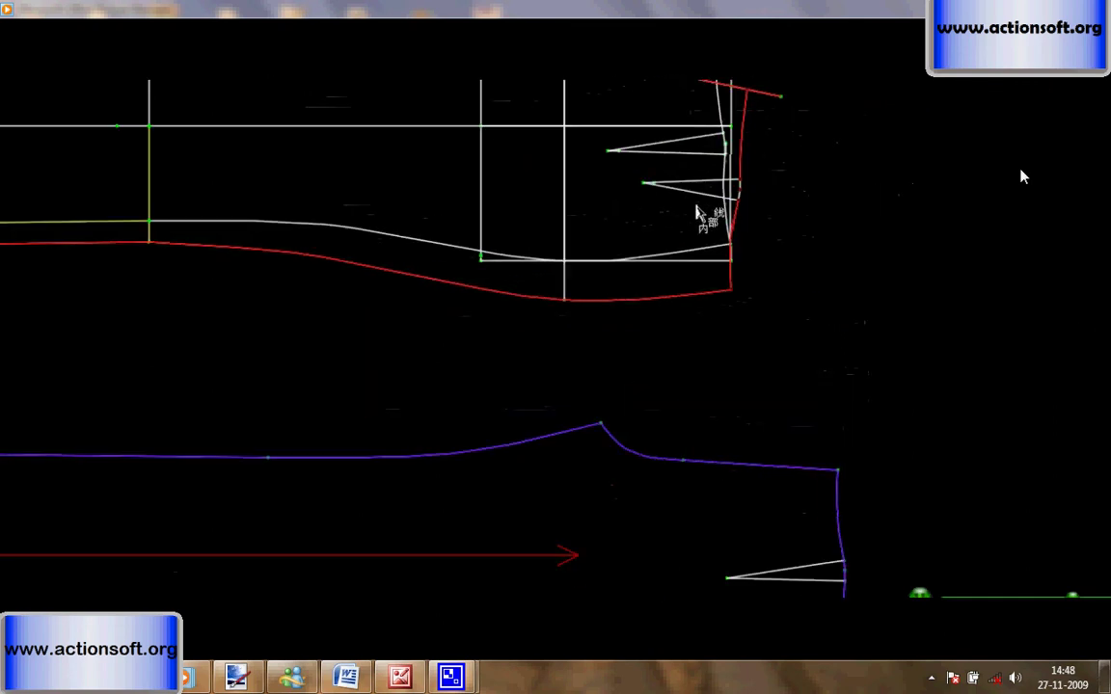
Add the dart leg and create the back cut piece named 后片.
click(711, 186)
right_click(848, 113)
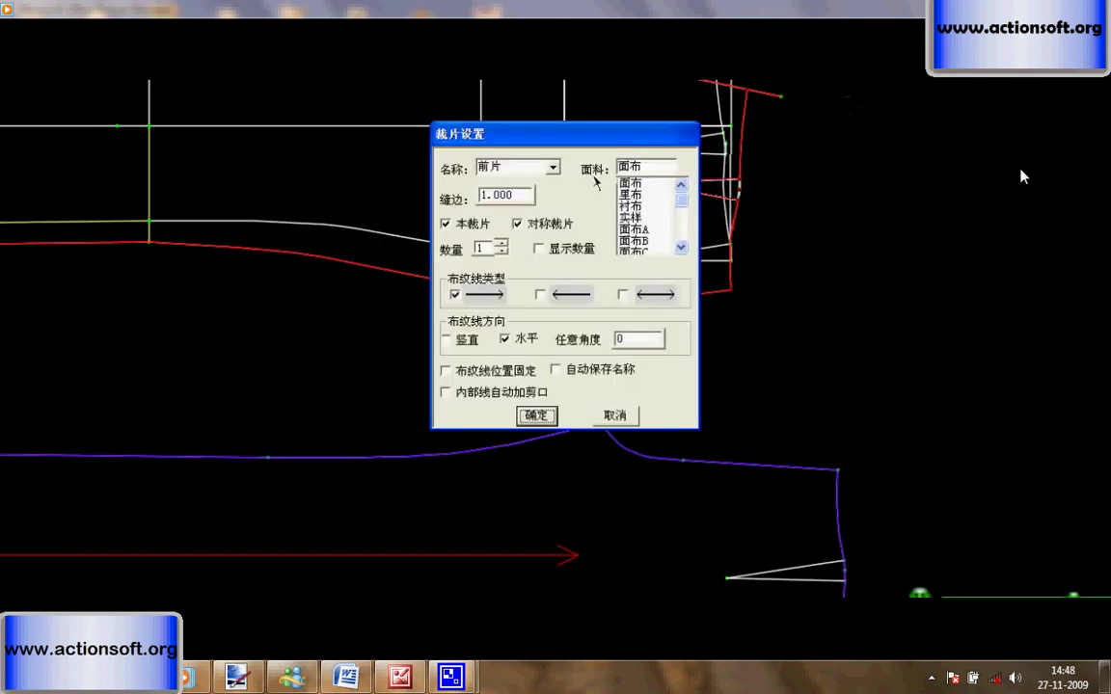
click(552, 169)
click(494, 190)
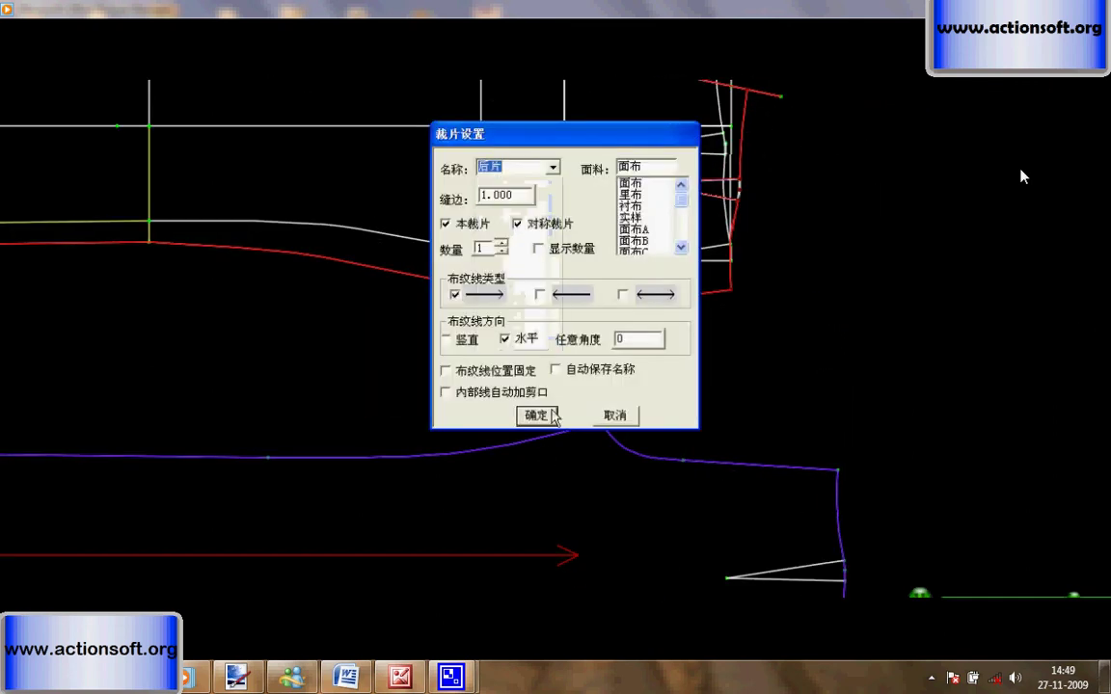
click(533, 417)
Add seam allowances around both trouser pieces with the 缝边 command.
scroll(583, 186, down, 5)
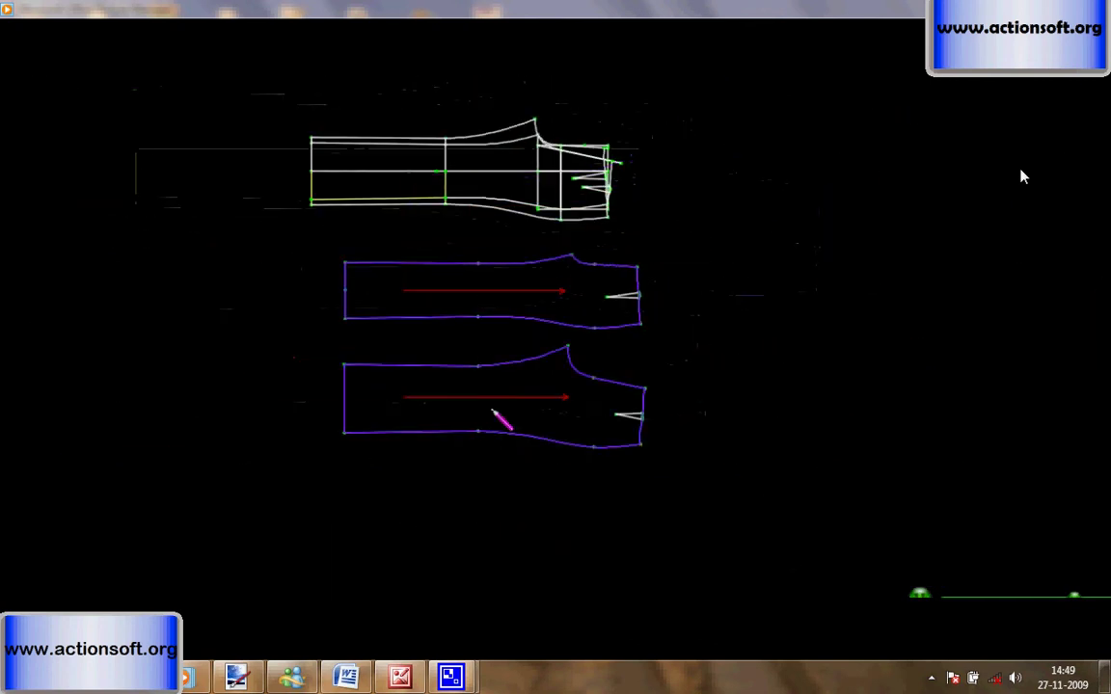
right_click(697, 396)
click(766, 506)
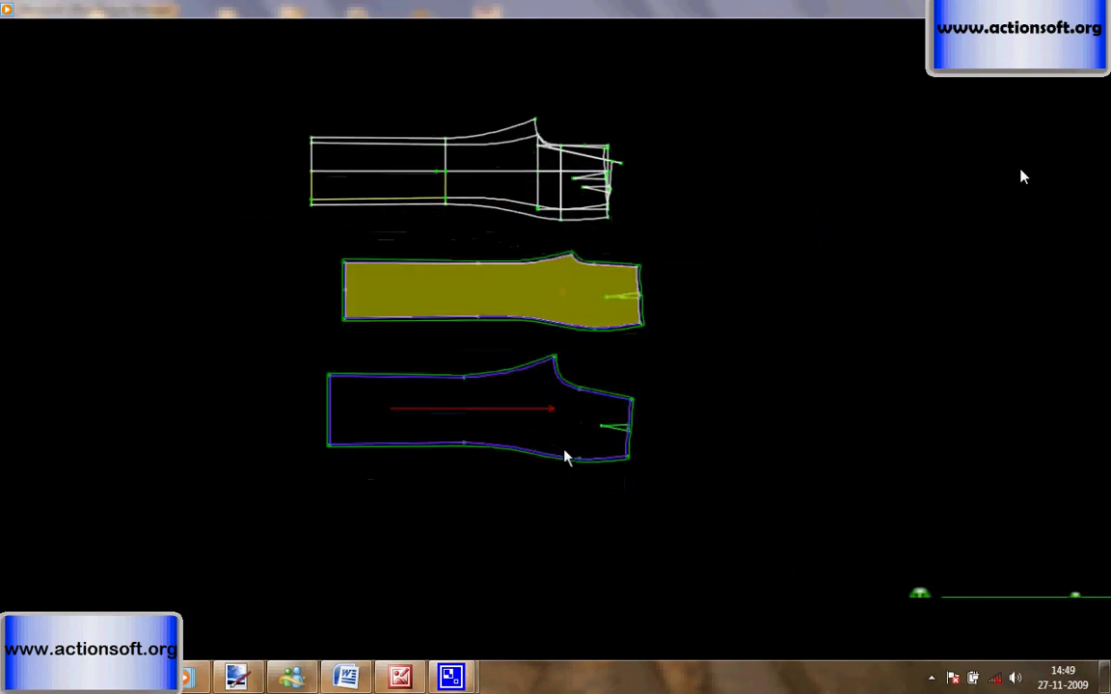
scroll(579, 453, up, 3)
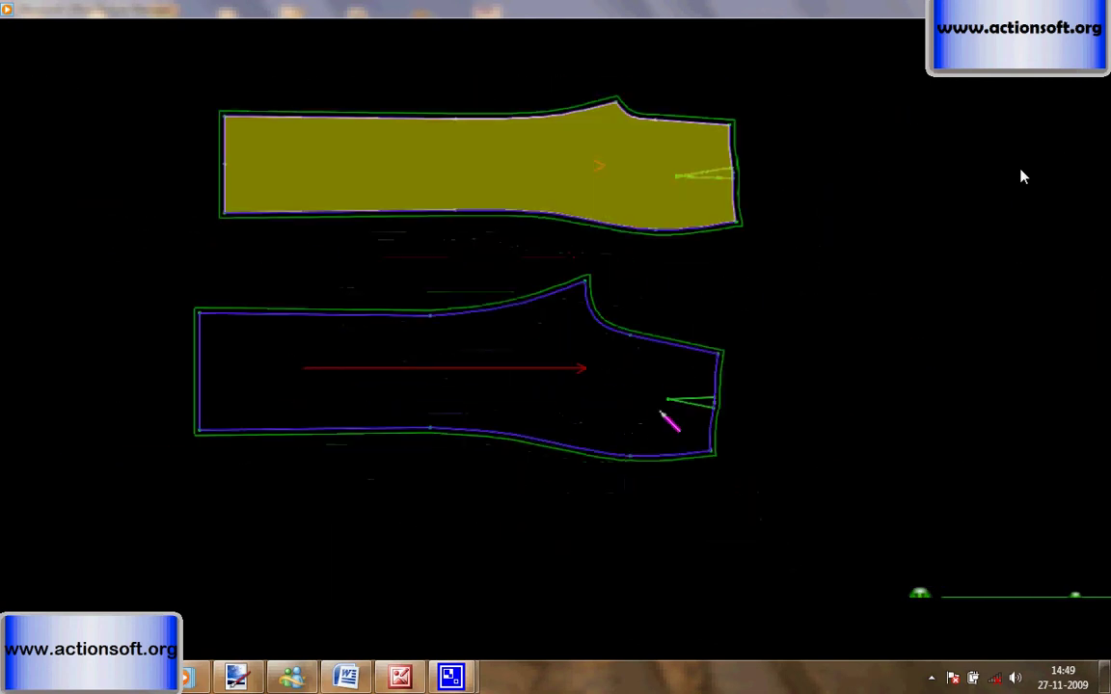
Widen the hem seam allowance to 3 on both trouser pieces.
click(224, 154)
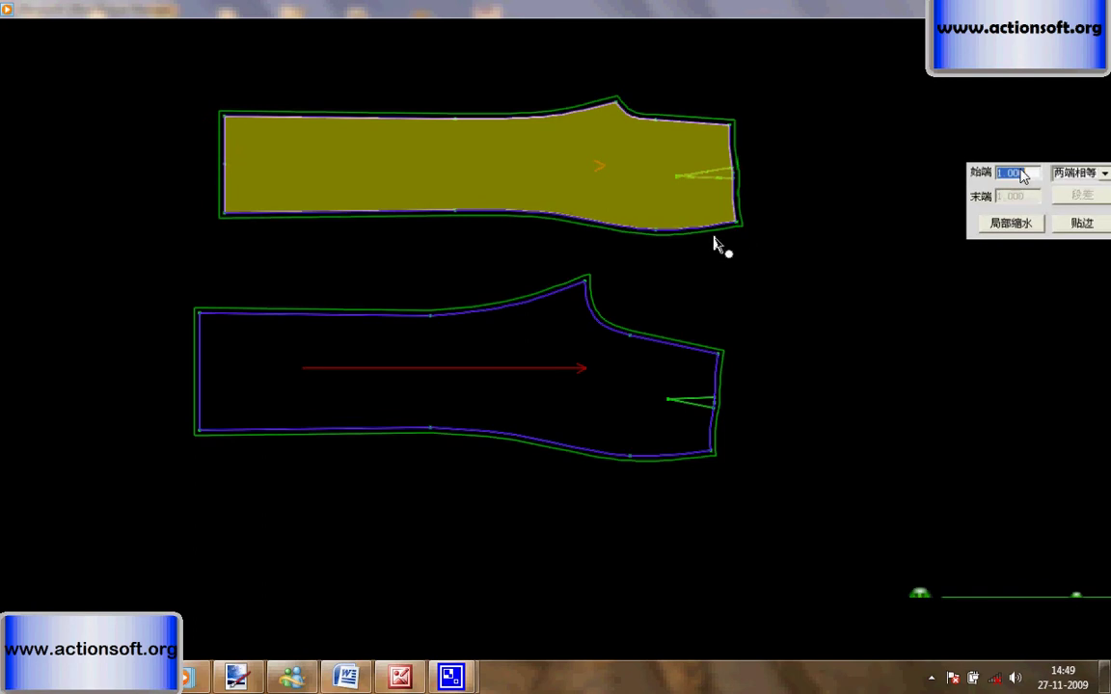
text(3)
key(Return)
click(199, 359)
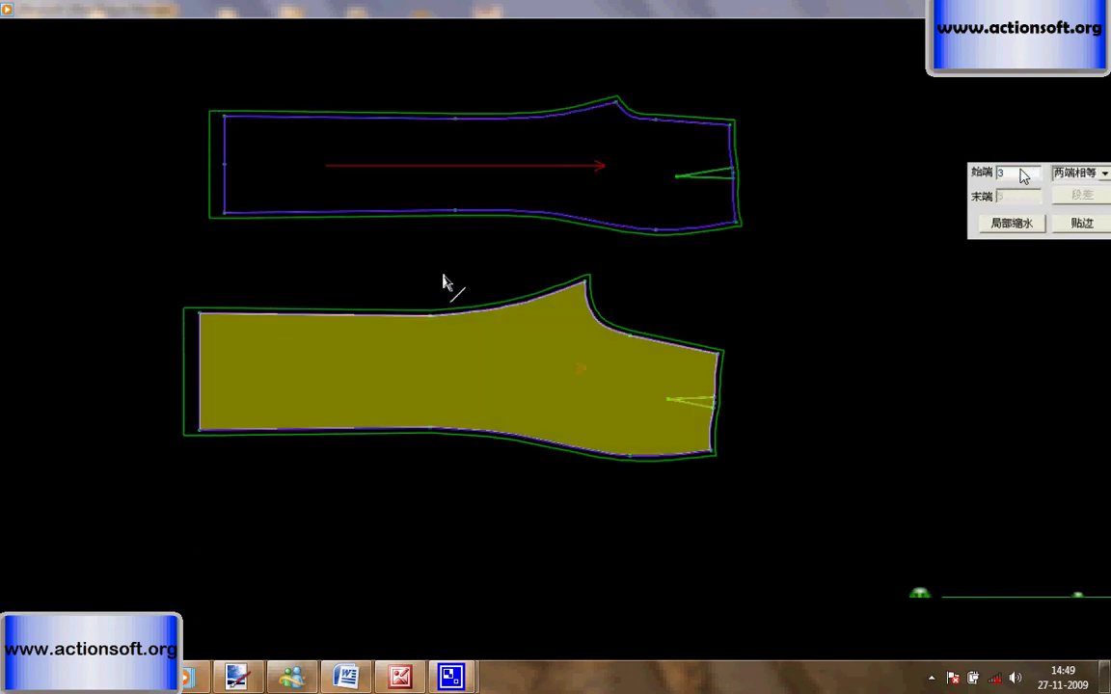
Make the crotch-point seam allowance corner a right angle (直角).
scroll(640, 148, up, 2)
right_click(604, 92)
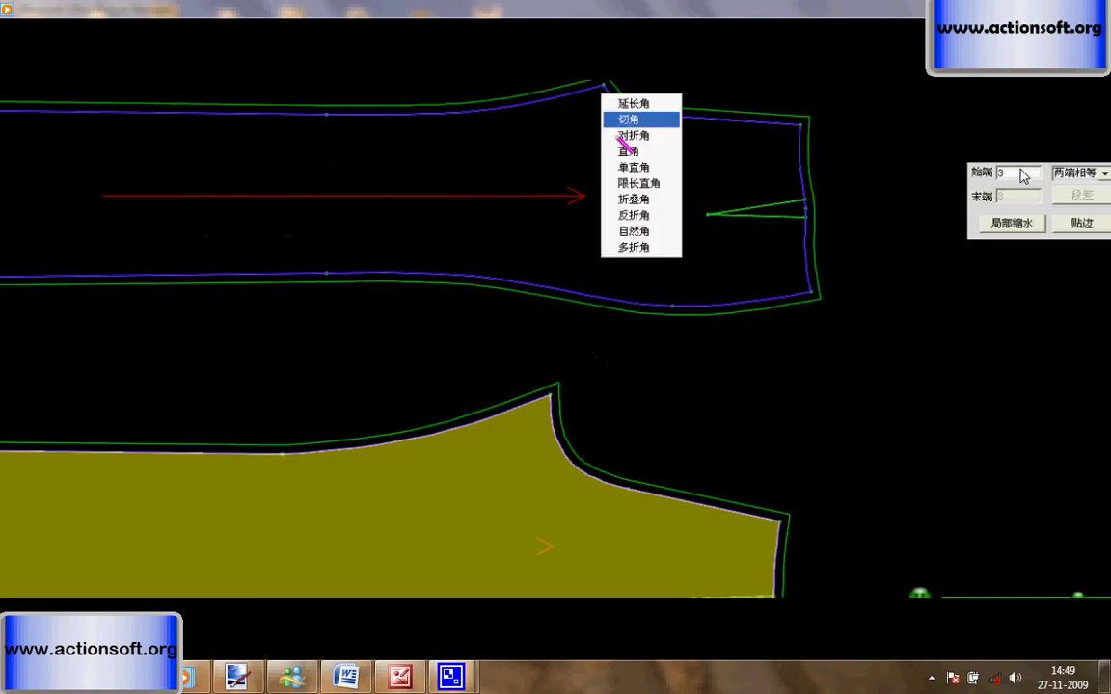
click(628, 152)
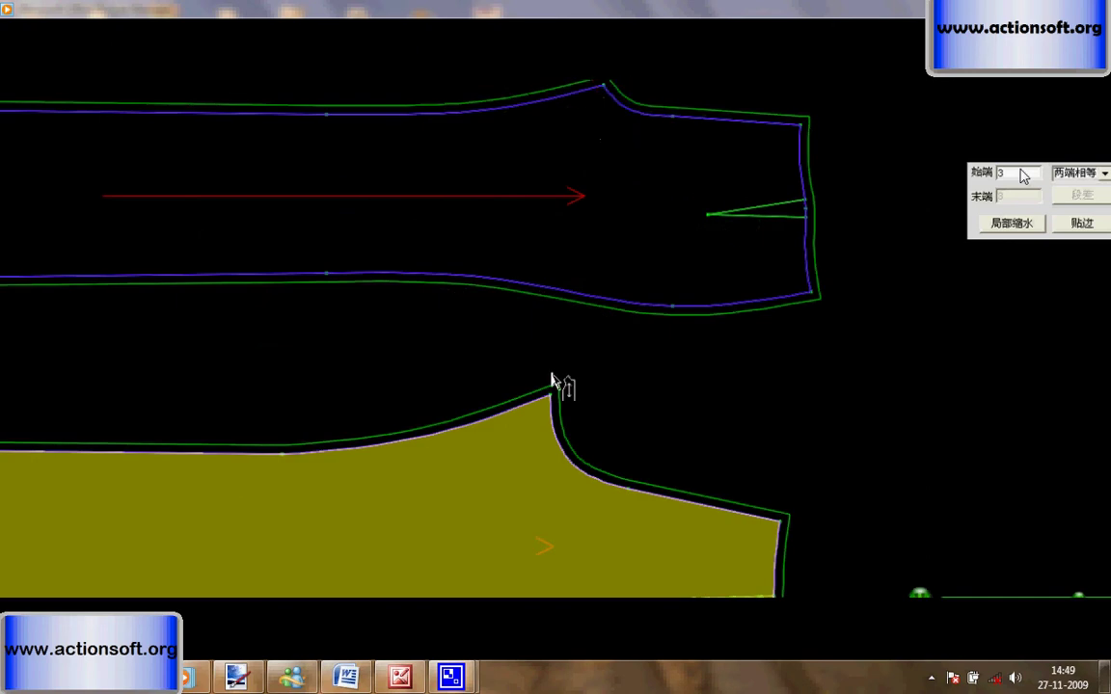
scroll(639, 268, up, 3)
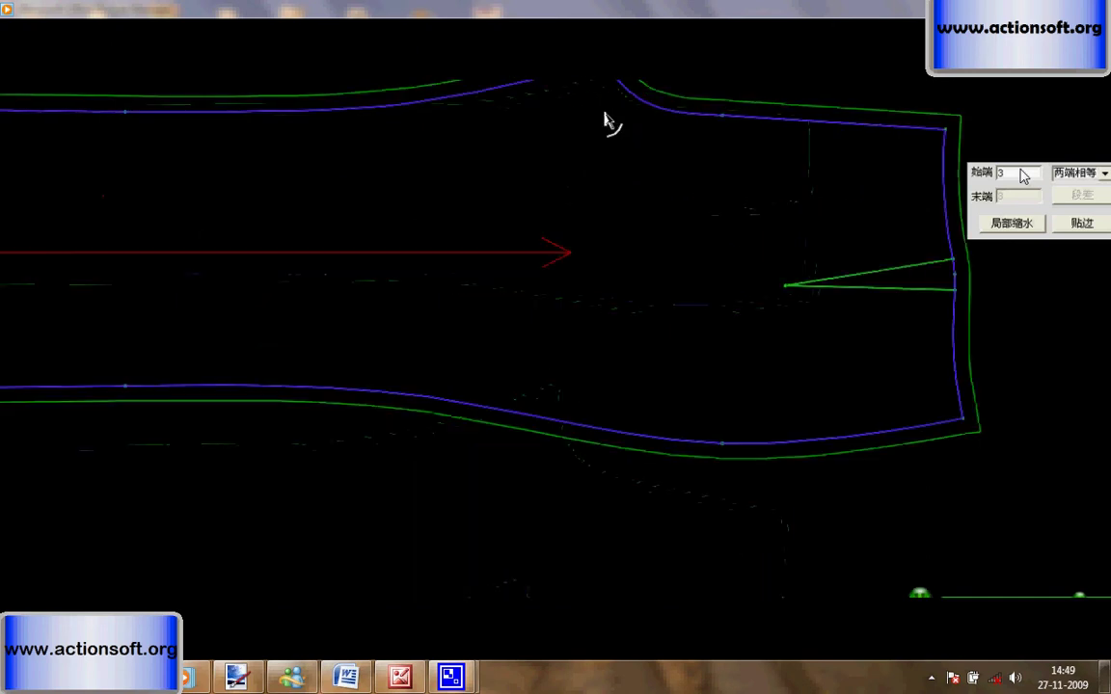
scroll(639, 268, down, 1)
scroll(602, 154, down, 2)
scroll(659, 119, up, 2)
scroll(152, 114, down, 2)
scroll(256, 183, up, 3)
scroll(257, 184, up, 2)
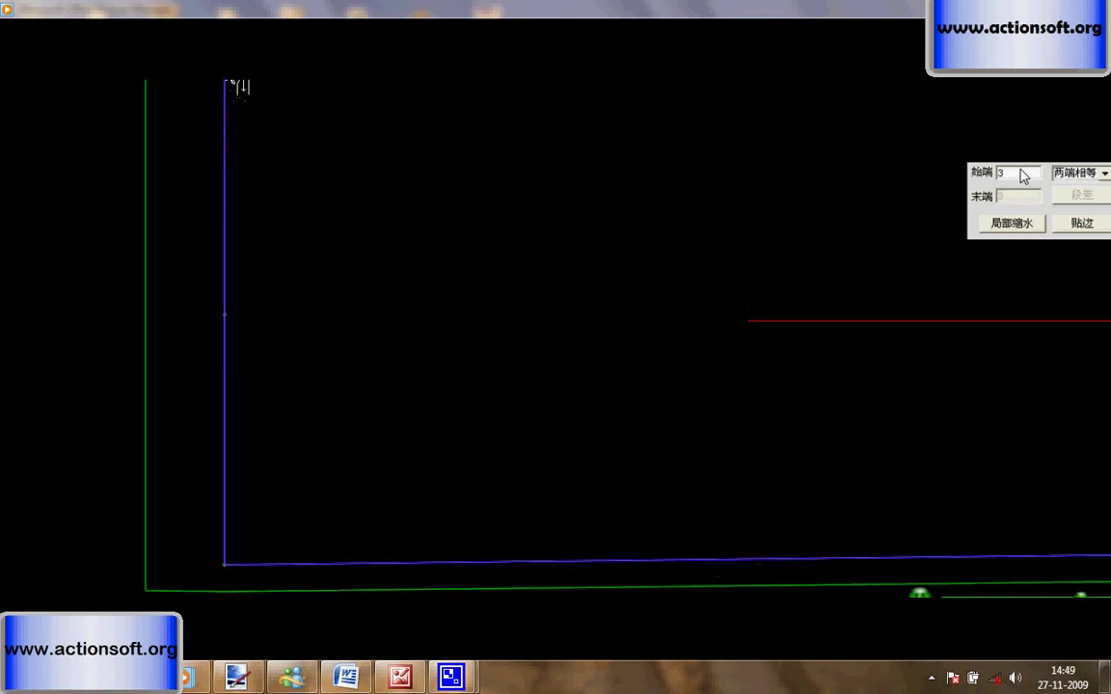
Place a T notch at the hem corner of one trouser piece, then notch the other piece.
click(249, 403)
click(228, 571)
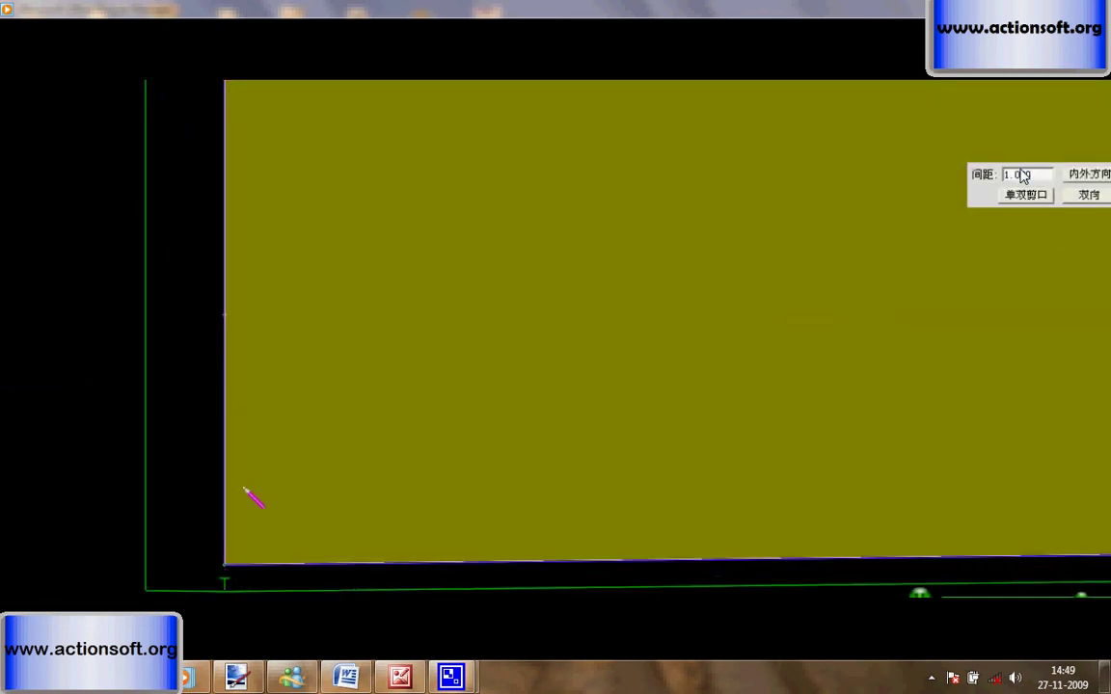
scroll(222, 124, down, 3)
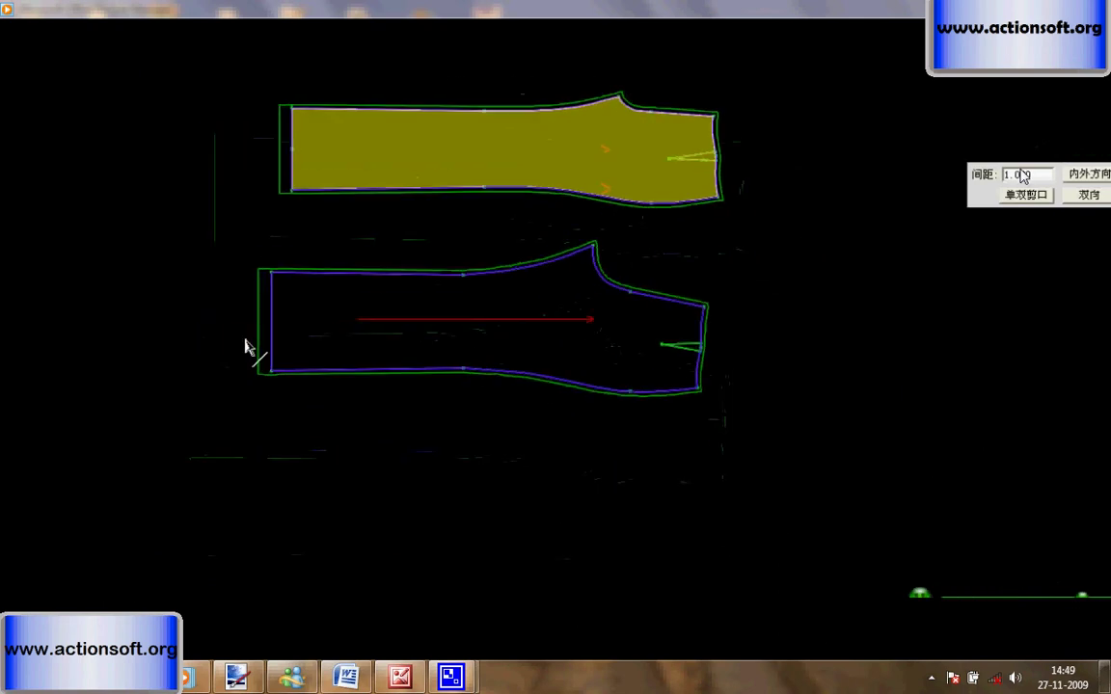
scroll(253, 328, up, 2)
scroll(281, 247, up, 1)
click(281, 493)
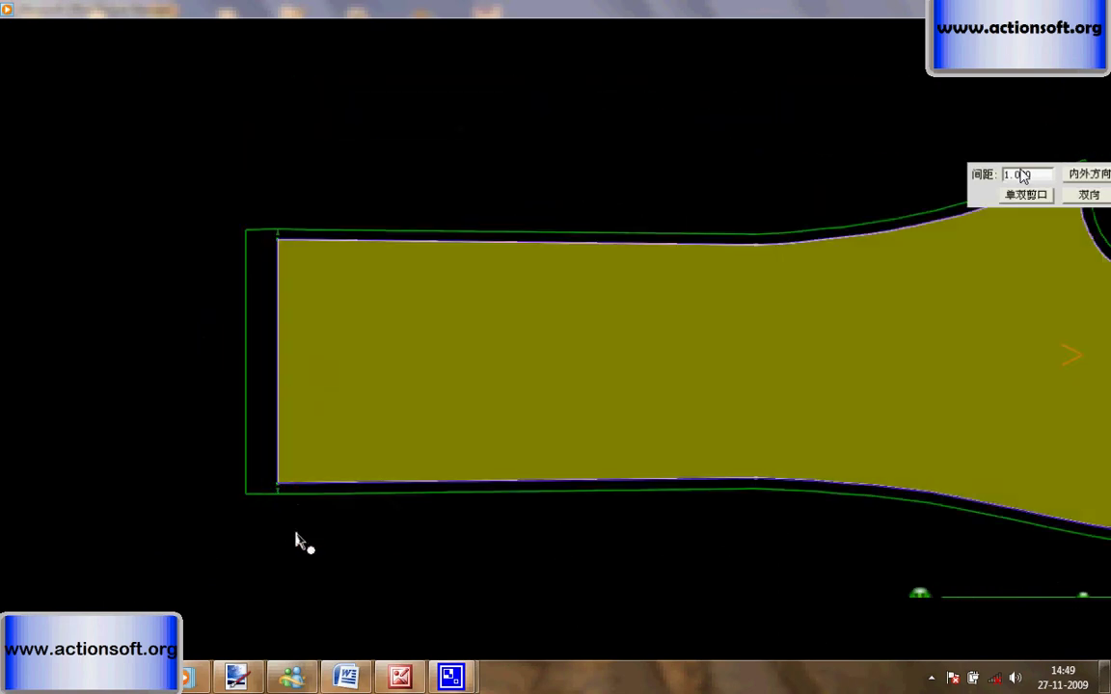
click(292, 531)
scroll(164, 248, down, 2)
Nest the trouser pieces into a 150 cm marker and select the fabric cost value in the usage report.
right_click(381, 205)
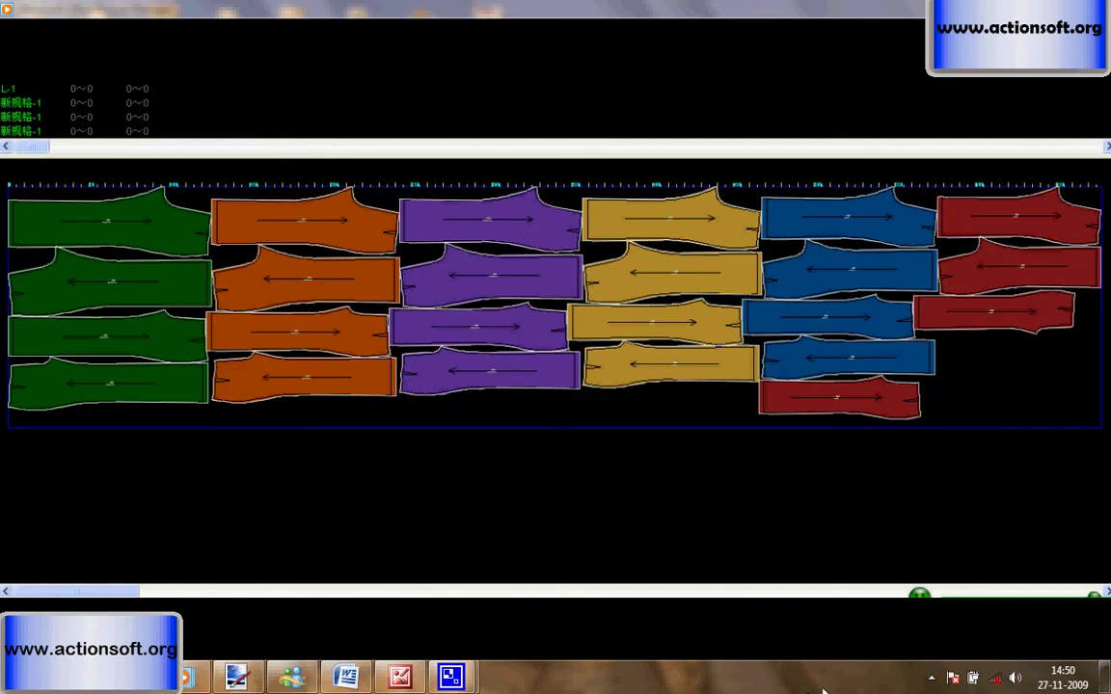
drag(407, 247, 301, 249)
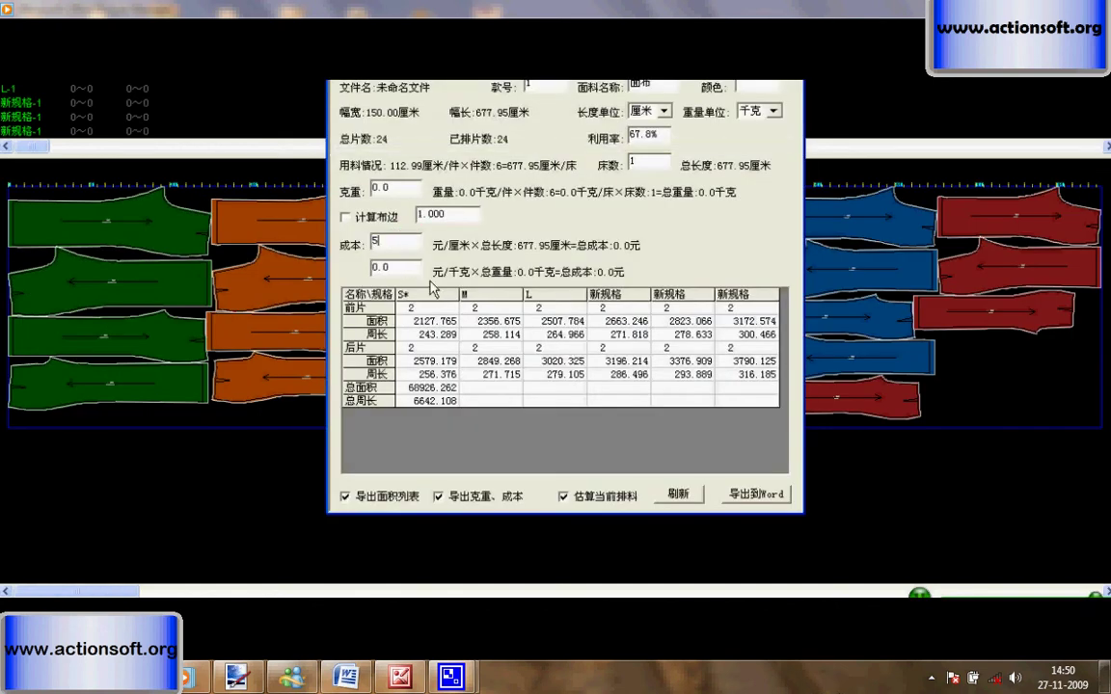
Recalculate the total cost at 5 per cm (3389.75 yuan) and export the usage report to Word.
click(679, 495)
click(769, 495)
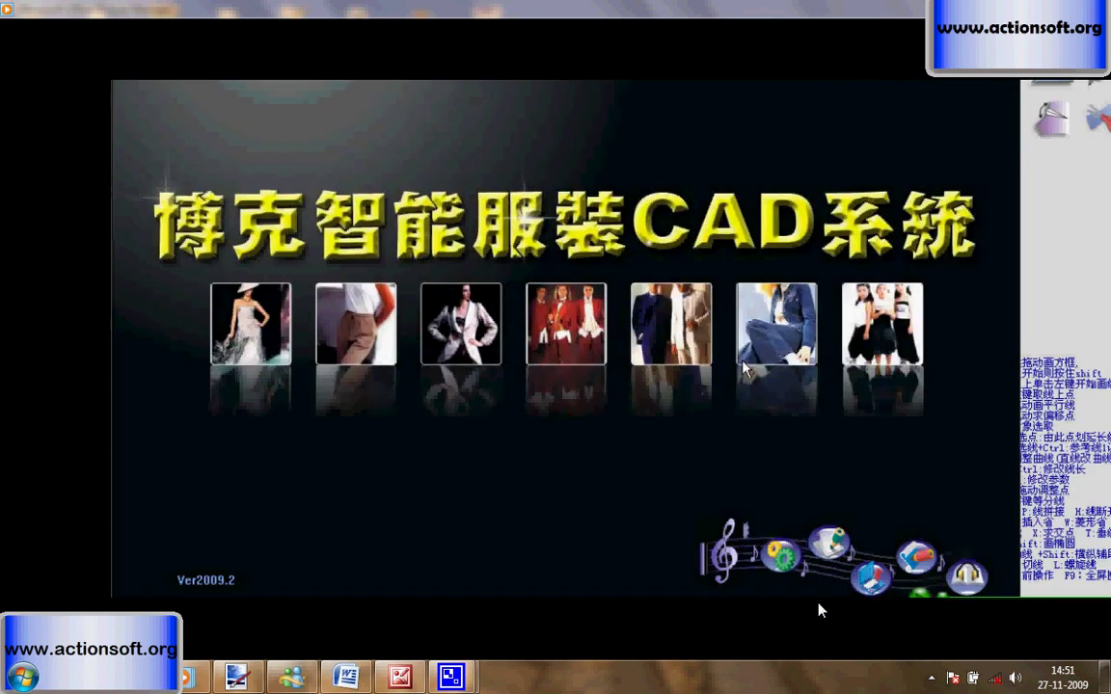
mouse_move(929, 351)
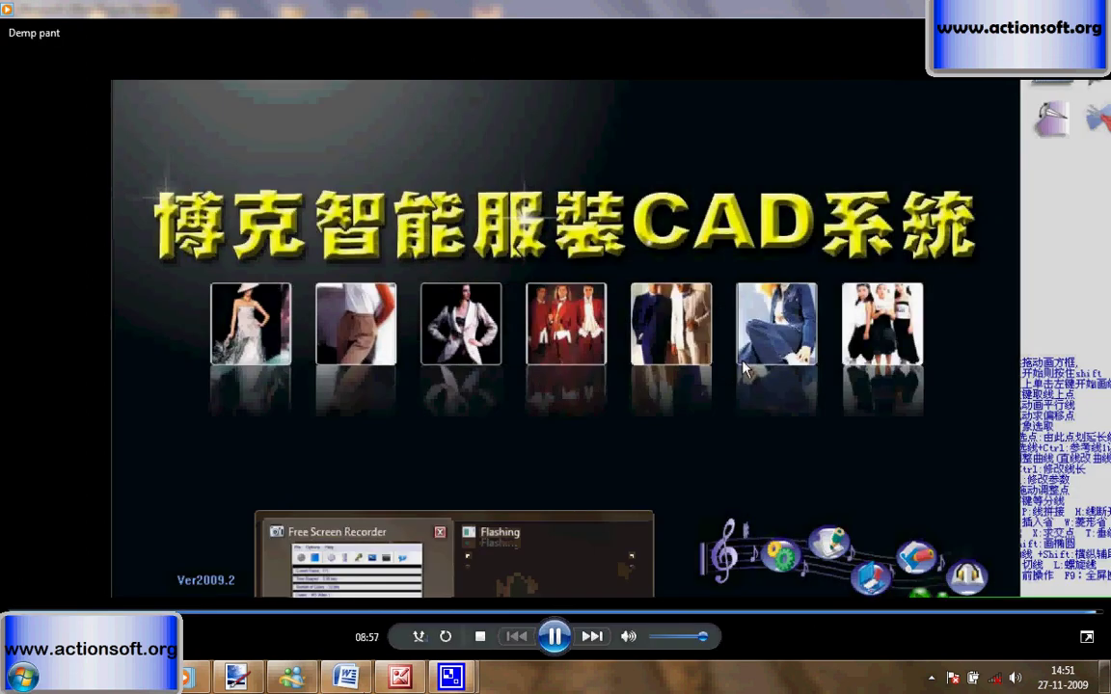